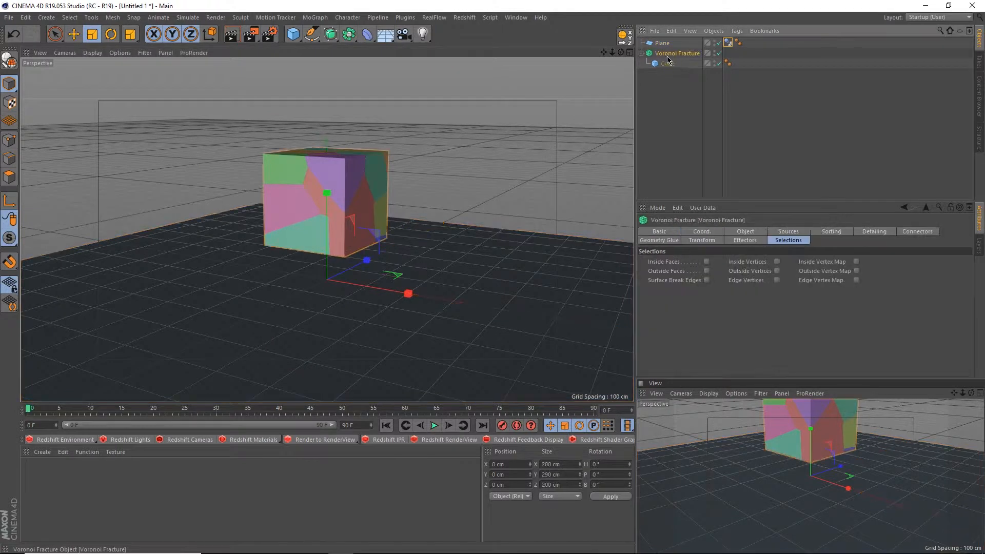
Step: Add a Rigid Body tag to the Voronoi Fracture and play the simulation
{"action": "mouse_move", "coordinate": [713, 166]}
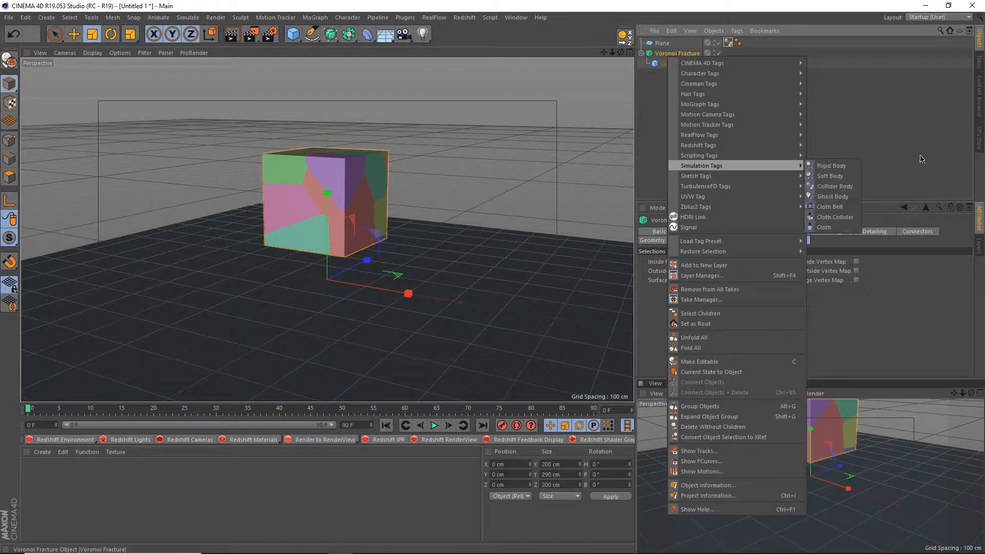
{"action": "left_click", "coordinate": [832, 168]}
{"action": "left_click", "coordinate": [657, 143]}
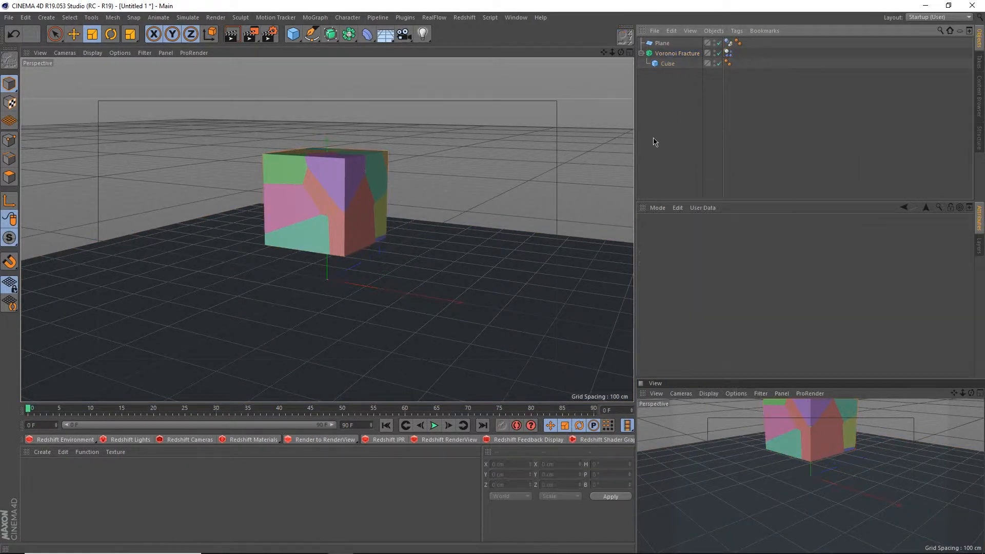
{"action": "left_click", "coordinate": [434, 426]}
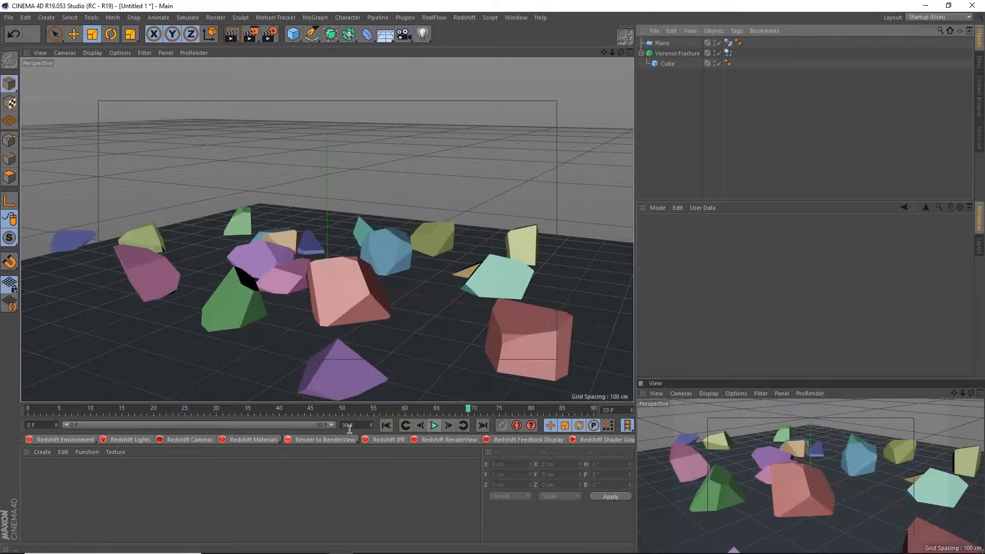
Step: In the Voronoi Fracture's object properties, toggle Colorize Fragments off and back on, and disable Create N-Gon Surfaces
{"action": "left_click", "coordinate": [665, 54]}
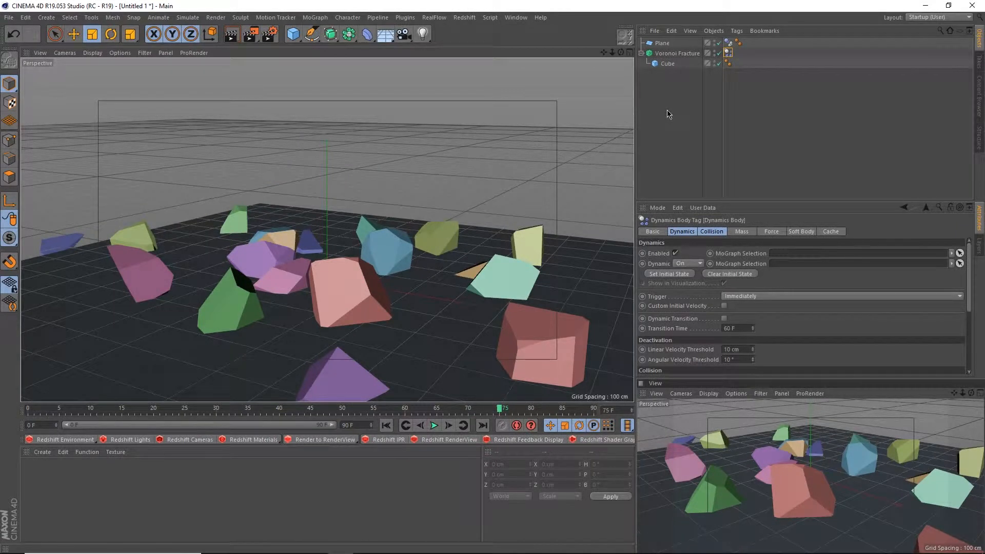
{"action": "left_click", "coordinate": [671, 54]}
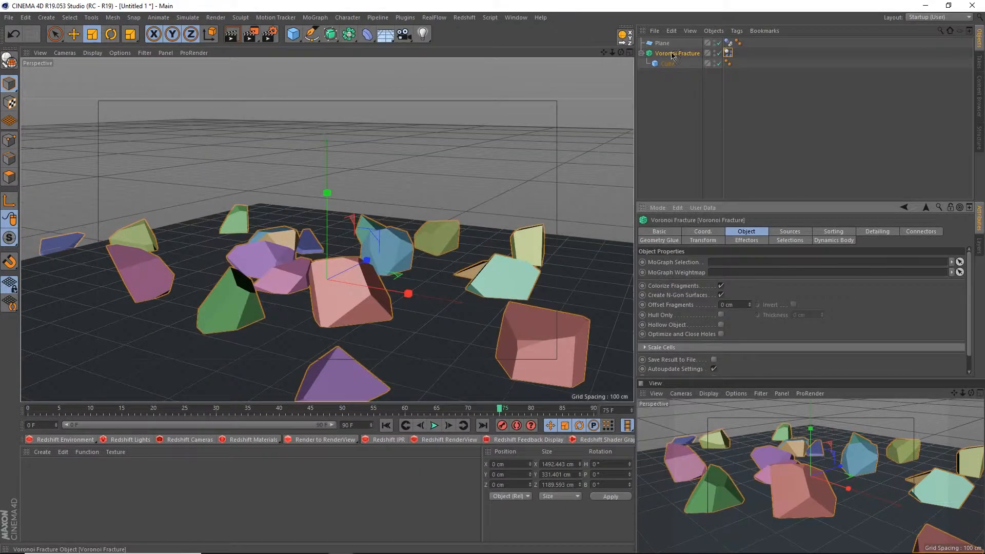
{"action": "left_click", "coordinate": [662, 53]}
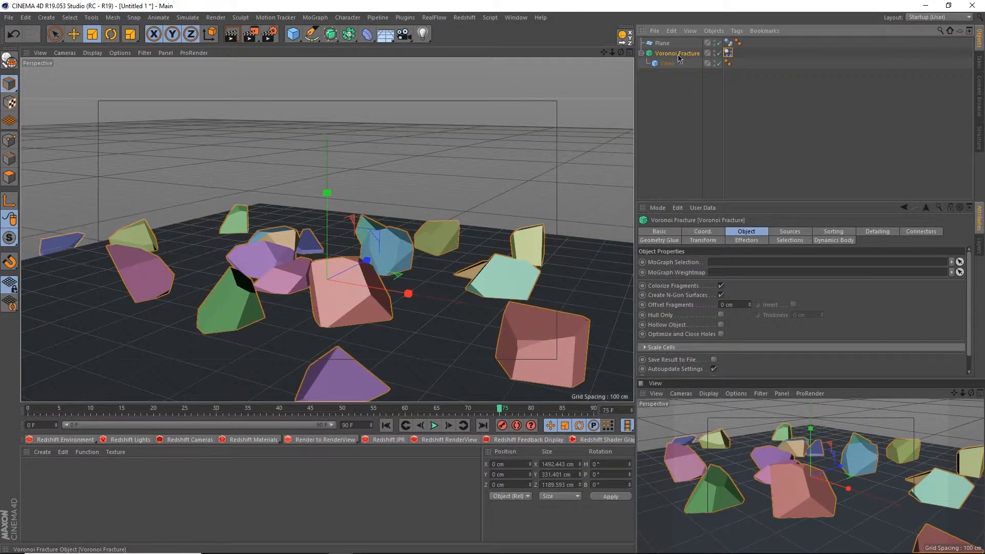
{"action": "left_click", "coordinate": [746, 233]}
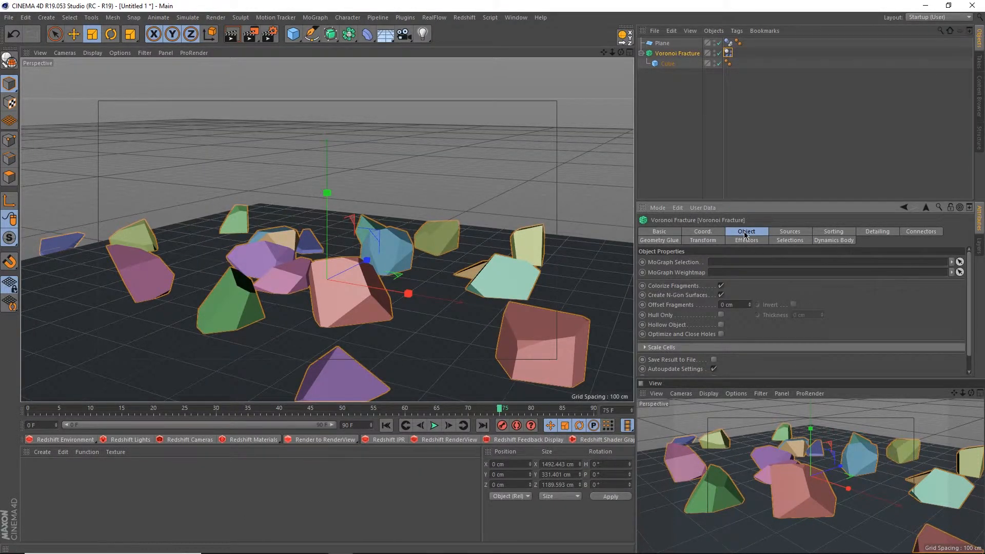
{"action": "left_click", "coordinate": [720, 286]}
{"action": "left_click", "coordinate": [720, 287]}
{"action": "left_click", "coordinate": [720, 286]}
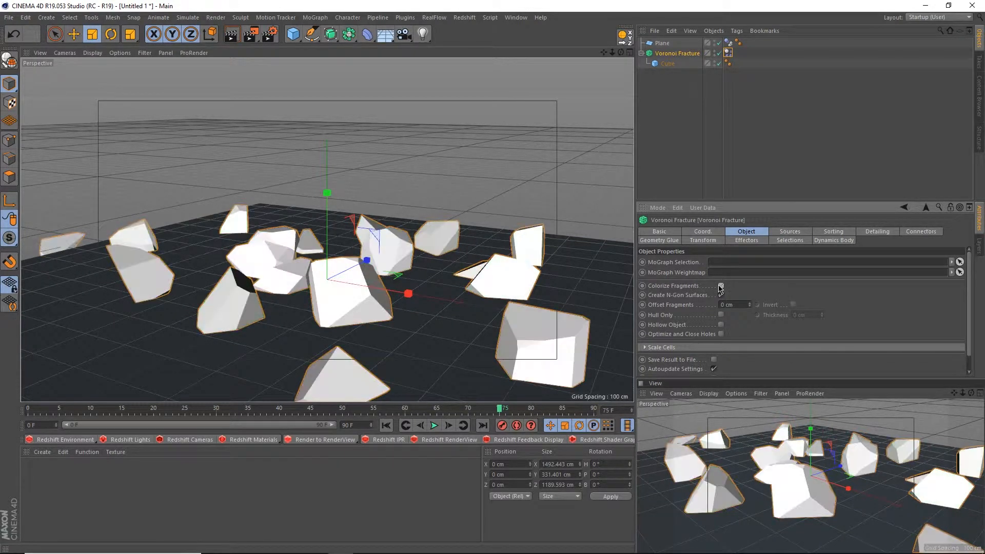
{"action": "left_click", "coordinate": [720, 287]}
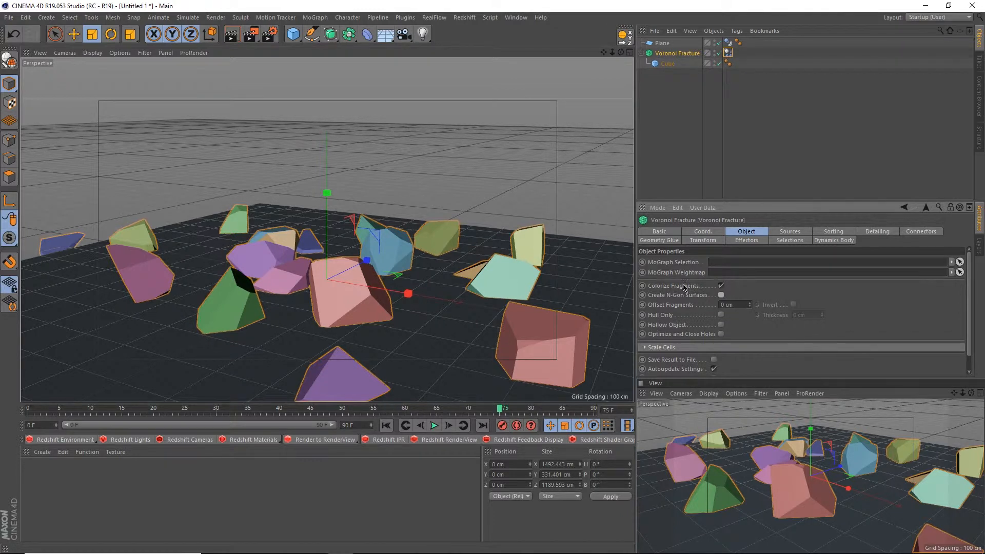
Step: Return to the first frame and stretch the Voronoi Fracture's cells vertically by setting their Y scale to 10
{"action": "scroll", "coordinate": [667, 305], "scroll_direction": "down", "scroll_amount": 1}
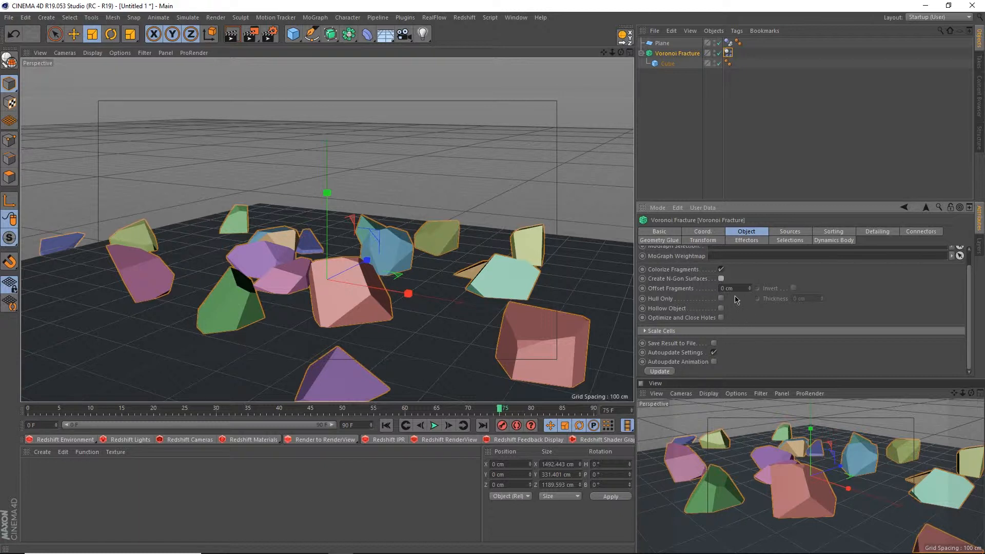
{"action": "left_click", "coordinate": [646, 331]}
{"action": "key", "text": "shift+f"}
{"action": "left_click", "coordinate": [695, 351]}
{"action": "type", "text": ".1"}
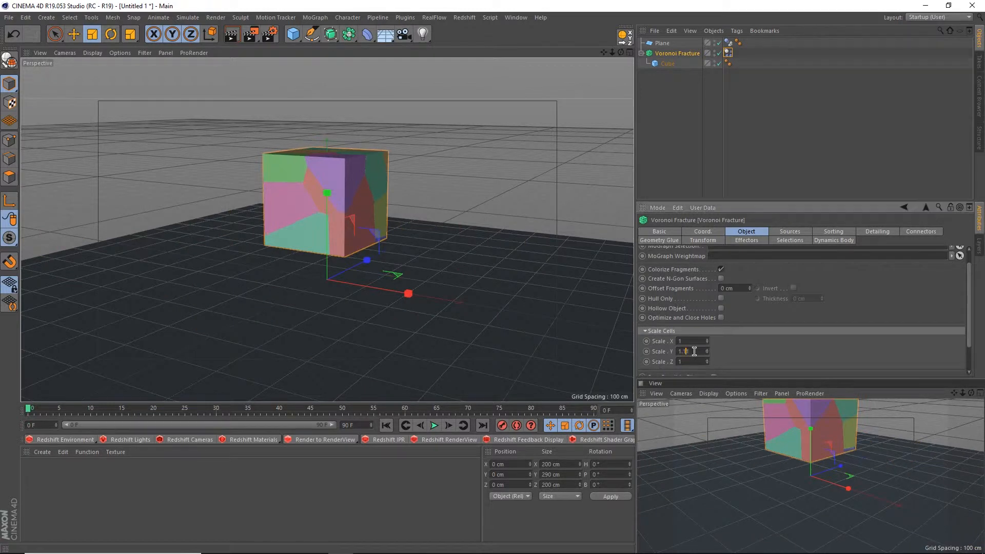
{"action": "key", "text": "Return"}
{"action": "key", "text": "ctrl+z"}
{"action": "type", "text": "10"}
{"action": "key", "text": "Return"}
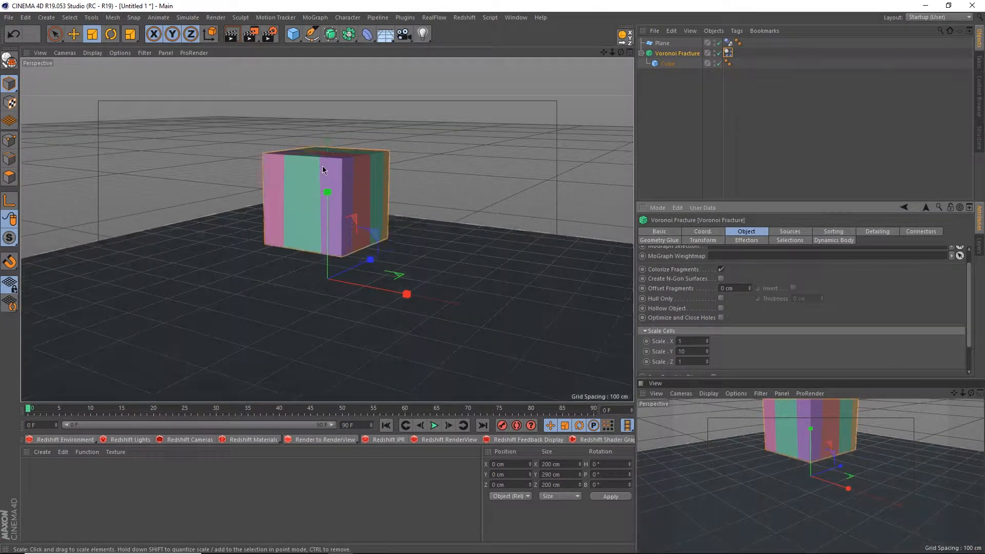
Step: Inspect the stretched cells on the cube and undo the Y scale change
{"action": "scroll", "coordinate": [331, 165], "scroll_direction": "up", "scroll_amount": 5}
{"action": "left_click_drag", "start_coordinate": [331, 166], "coordinate": [478, 171], "text": "alt"}
{"action": "key", "text": "ctrl+shift+z"}
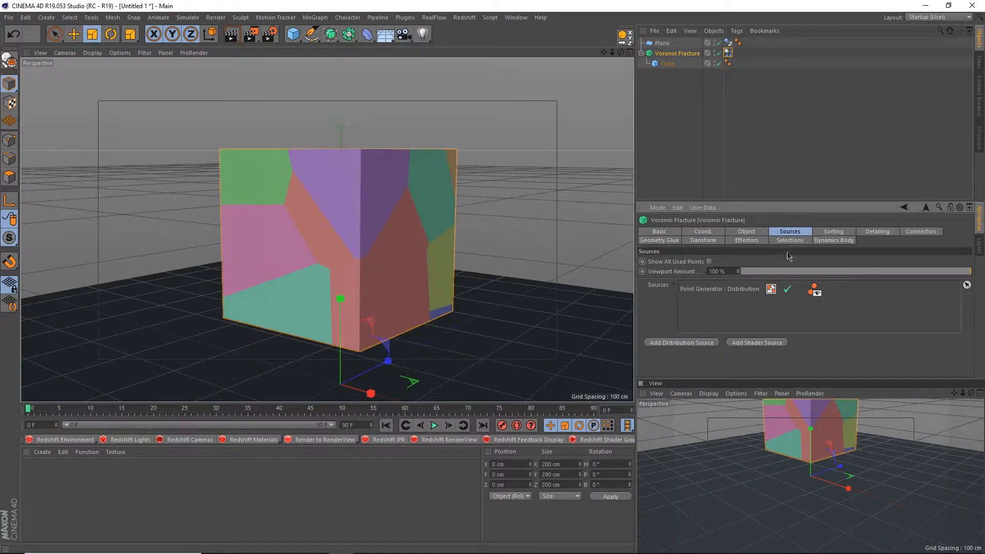
Step: Increase the Point Amount of the Voronoi Fracture's Point Generator - Distribution source to split the cube into more fragments
{"action": "left_click_drag", "start_coordinate": [332, 218], "coordinate": [372, 191], "text": "alt"}
{"action": "left_click", "coordinate": [719, 289]}
{"action": "scroll", "coordinate": [665, 322], "scroll_direction": "down", "scroll_amount": 3}
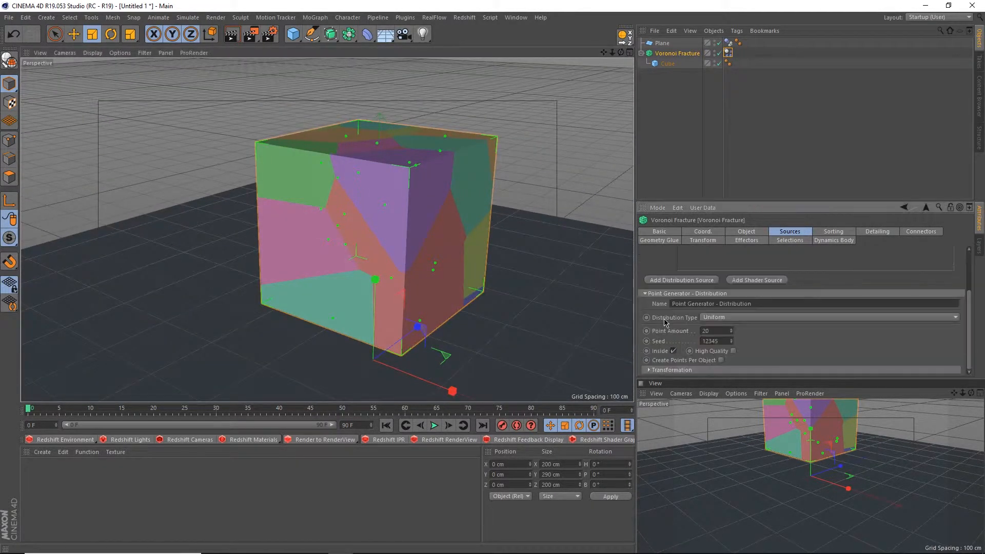
{"action": "double_click", "coordinate": [718, 330]}
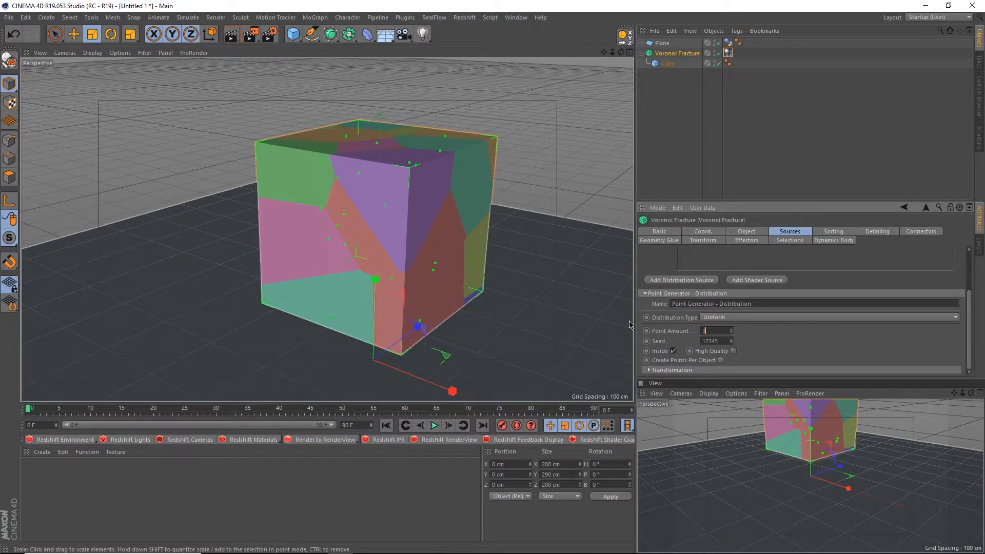
{"action": "key", "text": "Return"}
{"action": "left_click_drag", "start_coordinate": [327, 248], "coordinate": [363, 255], "text": "alt"}
{"action": "left_click_drag", "start_coordinate": [363, 254], "coordinate": [364, 254], "text": "alt"}
Step: Change the point generator's Seed to redistribute the fracture points
{"action": "left_click", "coordinate": [723, 342]}
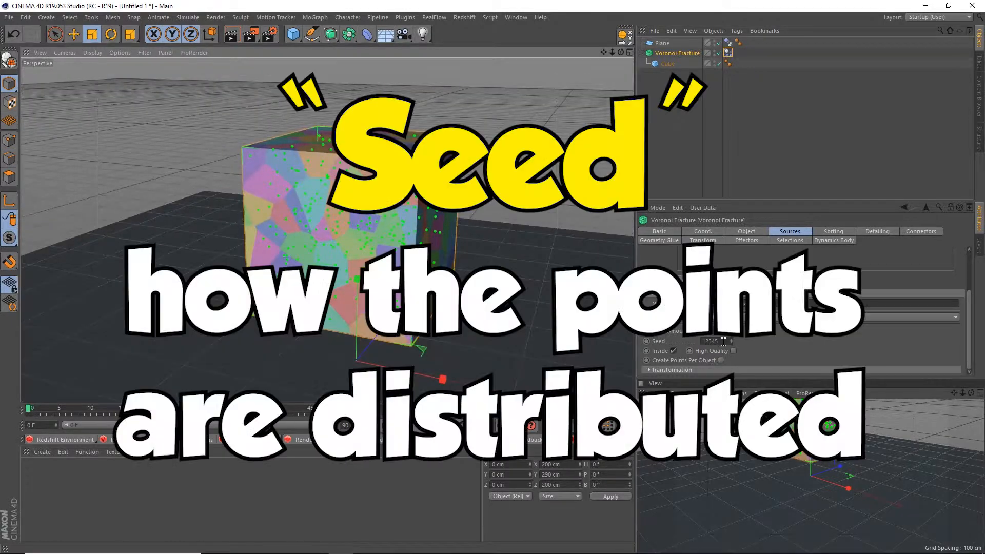
{"action": "scroll", "coordinate": [723, 341], "scroll_direction": "up", "scroll_amount": 12}
{"action": "scroll", "coordinate": [724, 341], "scroll_direction": "up", "scroll_amount": 20}
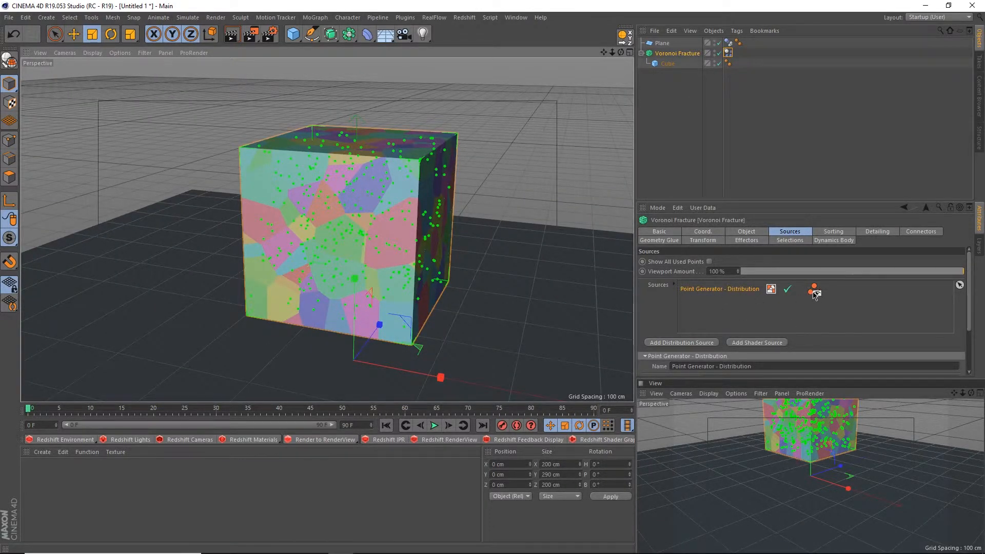
Step: Enable Detailing on the Voronoi Fracture and inspect the subdivided mesh of the fragments up close
{"action": "left_click", "coordinate": [837, 232]}
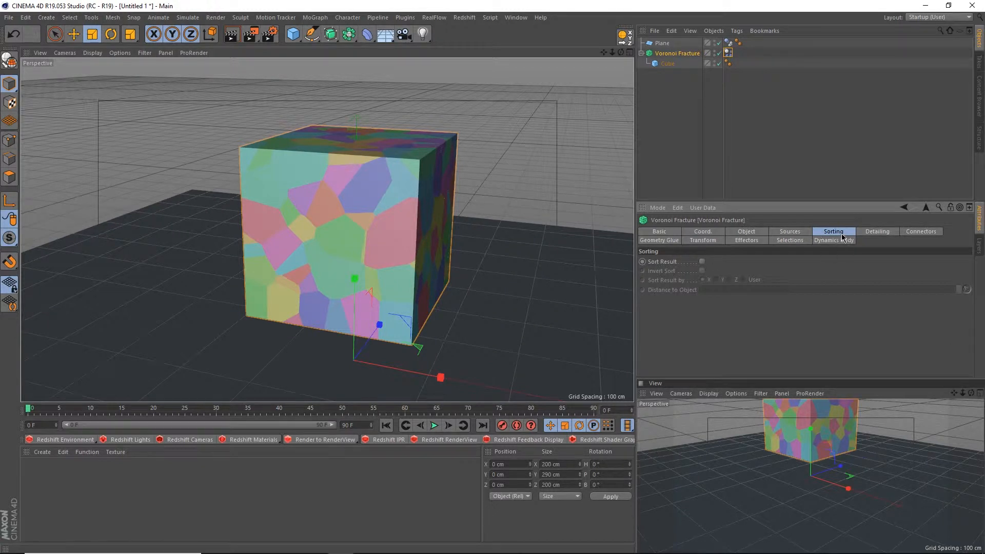
{"action": "left_click", "coordinate": [877, 232]}
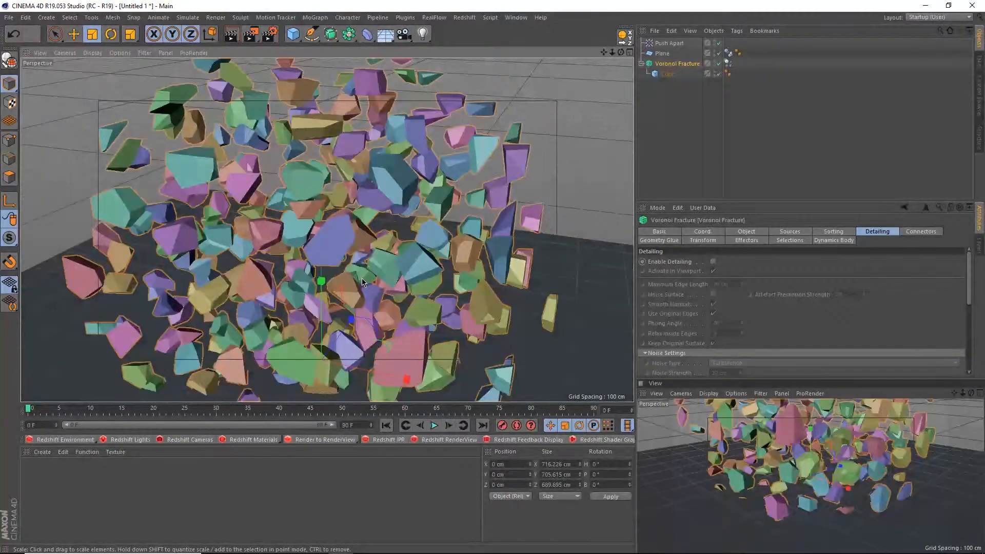
{"action": "left_click_drag", "start_coordinate": [345, 281], "coordinate": [411, 215], "text": "alt"}
{"action": "scroll", "coordinate": [351, 295], "scroll_direction": "up", "scroll_amount": 8}
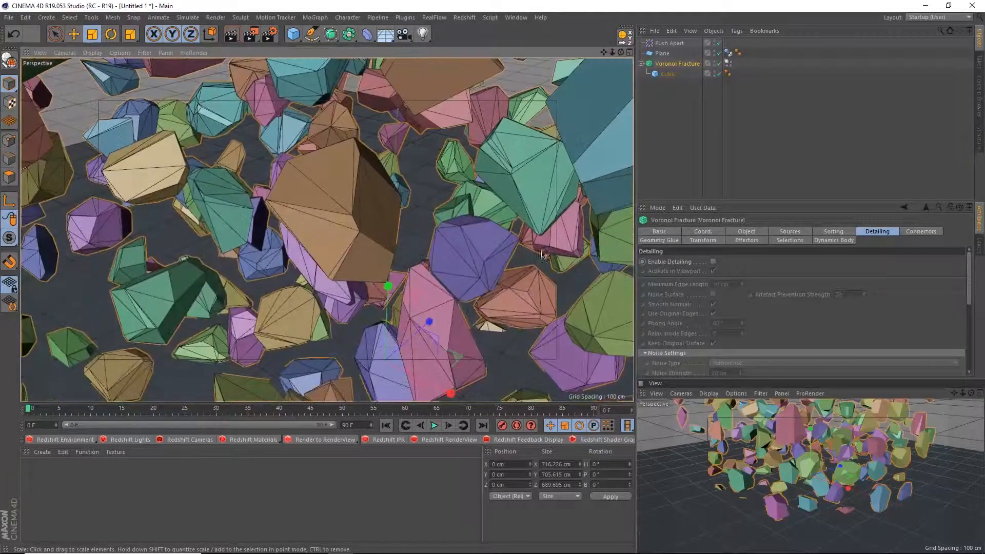
{"action": "left_click", "coordinate": [713, 262]}
{"action": "scroll", "coordinate": [359, 195], "scroll_direction": "up", "scroll_amount": 5}
{"action": "left_click_drag", "start_coordinate": [391, 216], "coordinate": [393, 236], "text": "alt"}
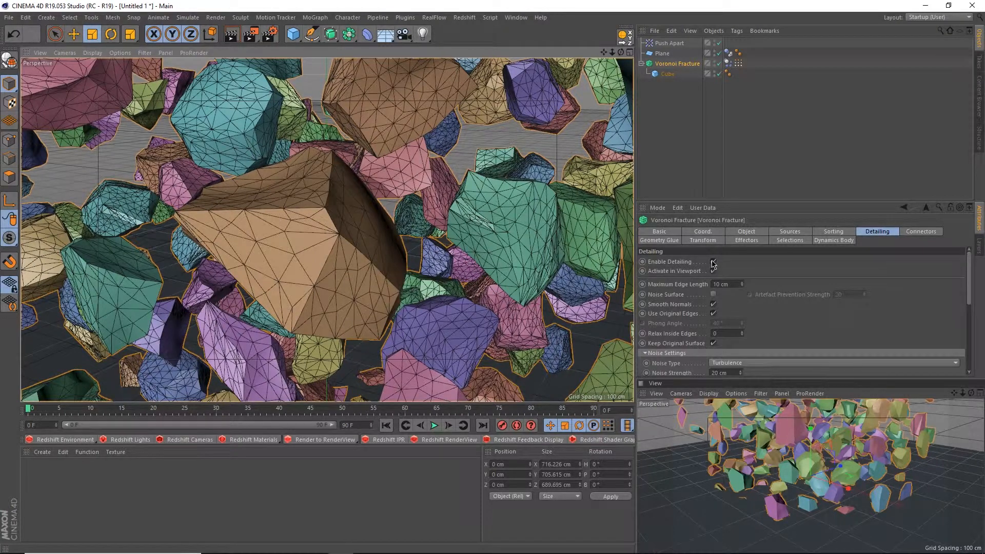
Step: Create a fixed connector for the Voronoi Fracture and show the Connector's object properties
{"action": "left_click", "coordinate": [911, 232]}
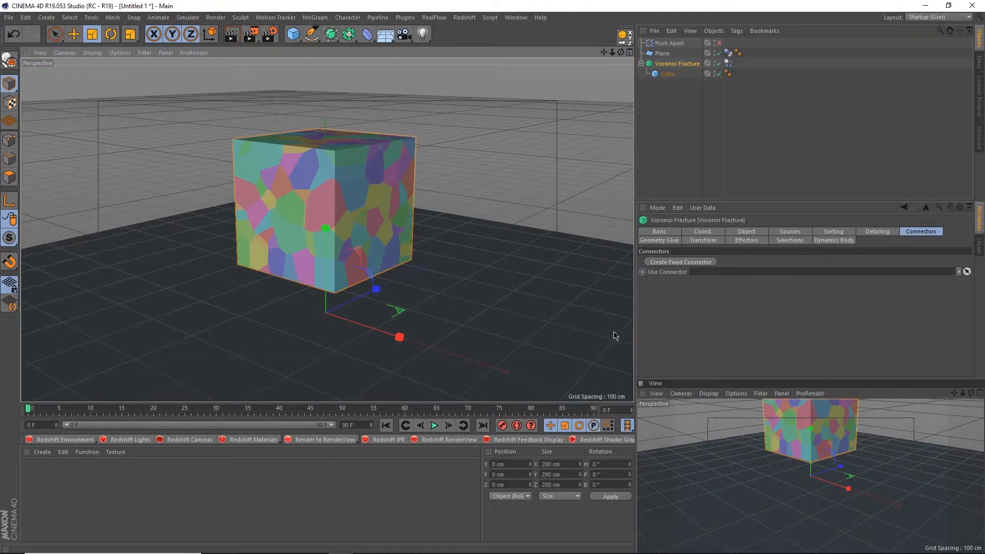
{"action": "left_click", "coordinate": [674, 263]}
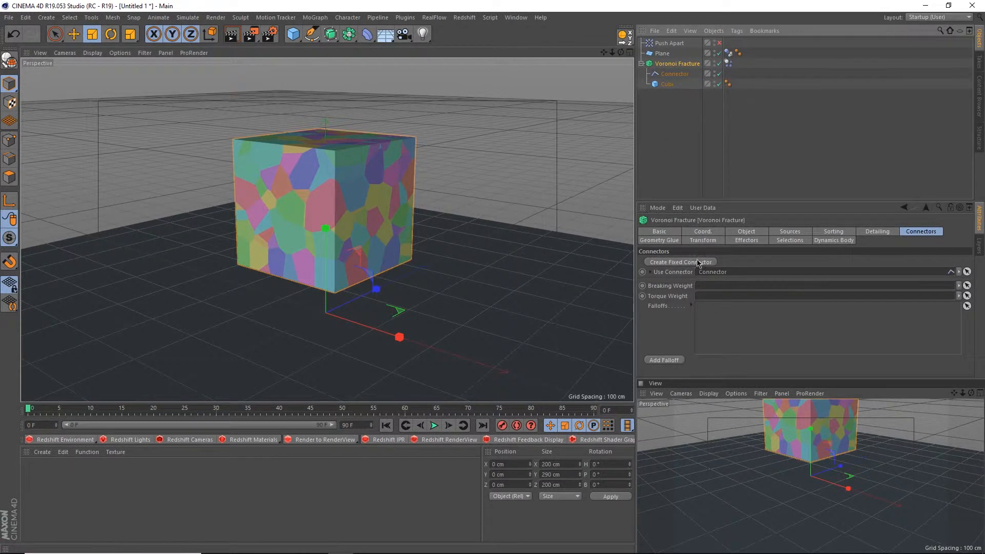
{"action": "left_click", "coordinate": [675, 74]}
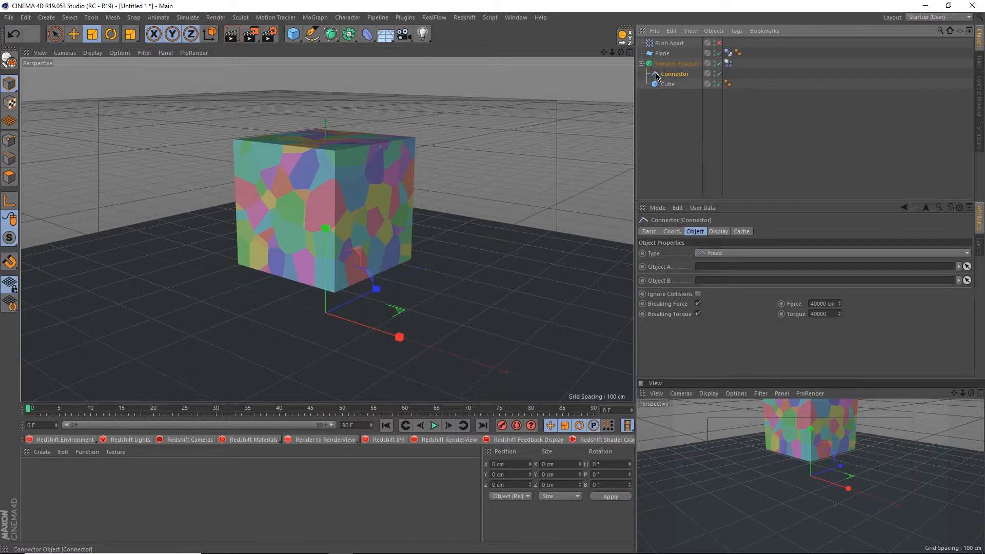
Step: Play the simulation to examine how the connected fragments hold together and break on the plane
{"action": "middle_click_drag", "start_coordinate": [301, 207], "coordinate": [297, 188], "text": "alt"}
{"action": "left_click_drag", "start_coordinate": [290, 233], "coordinate": [319, 230], "text": "alt"}
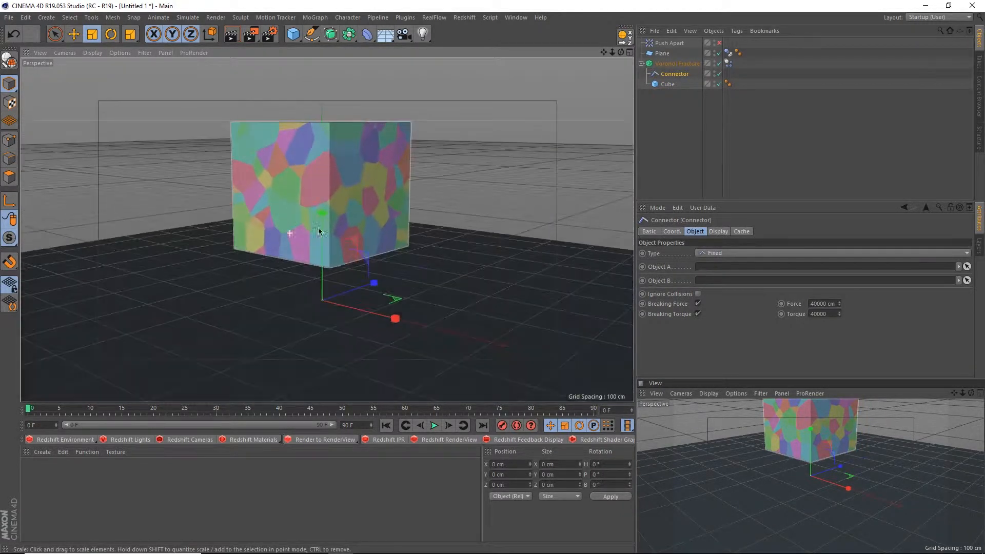
{"action": "left_click", "coordinate": [434, 426]}
{"action": "scroll", "coordinate": [339, 304], "scroll_direction": "up", "scroll_amount": 10}
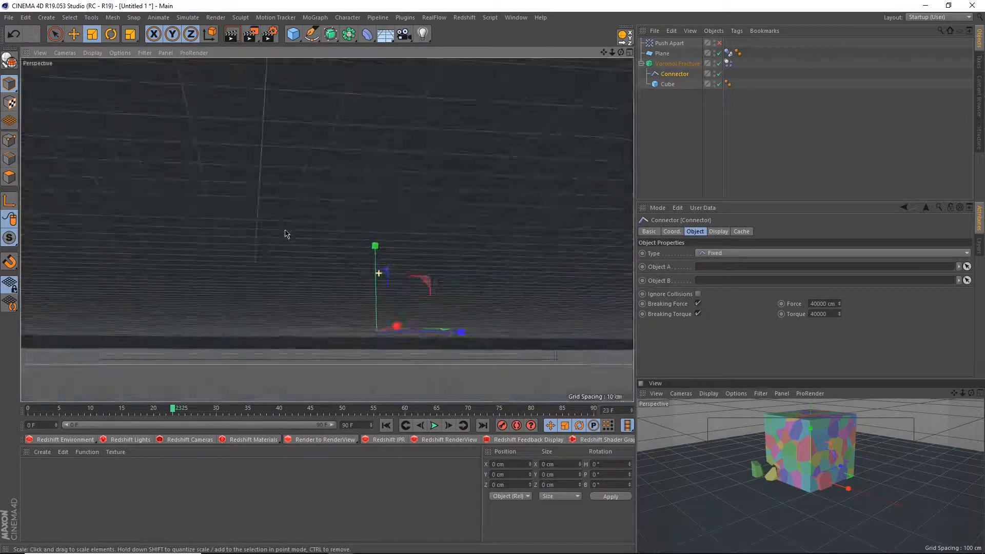
{"action": "scroll", "coordinate": [287, 234], "scroll_direction": "down", "scroll_amount": 10}
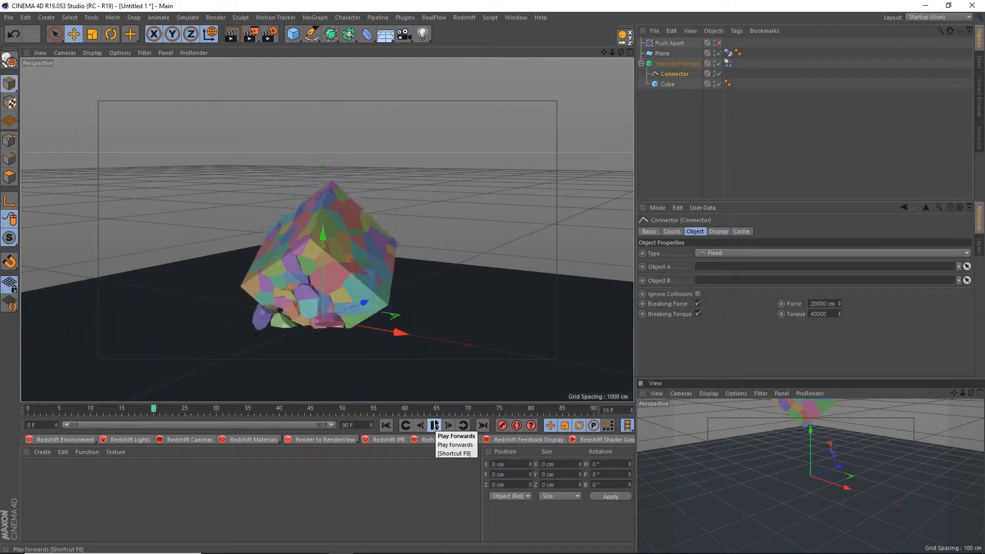
{"action": "left_click", "coordinate": [434, 425]}
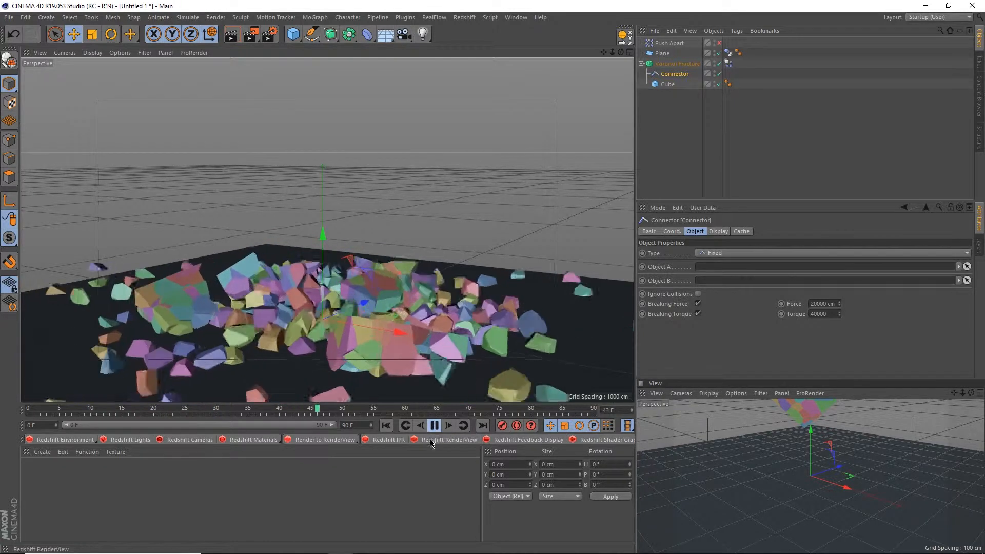
Step: Add a falloff to the Voronoi Fracture's connectors and set its shape to Linear
{"action": "left_click", "coordinate": [790, 140]}
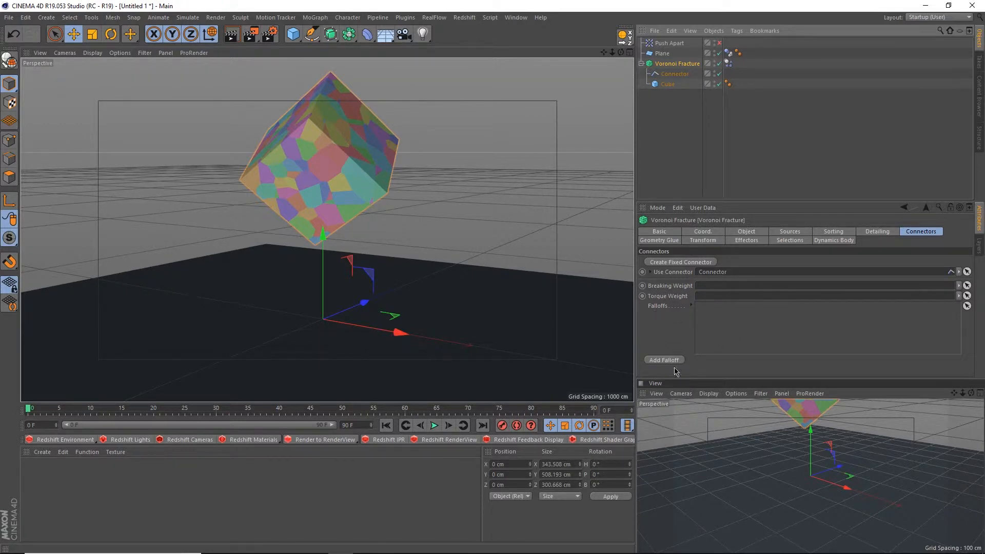
{"action": "left_click", "coordinate": [659, 360]}
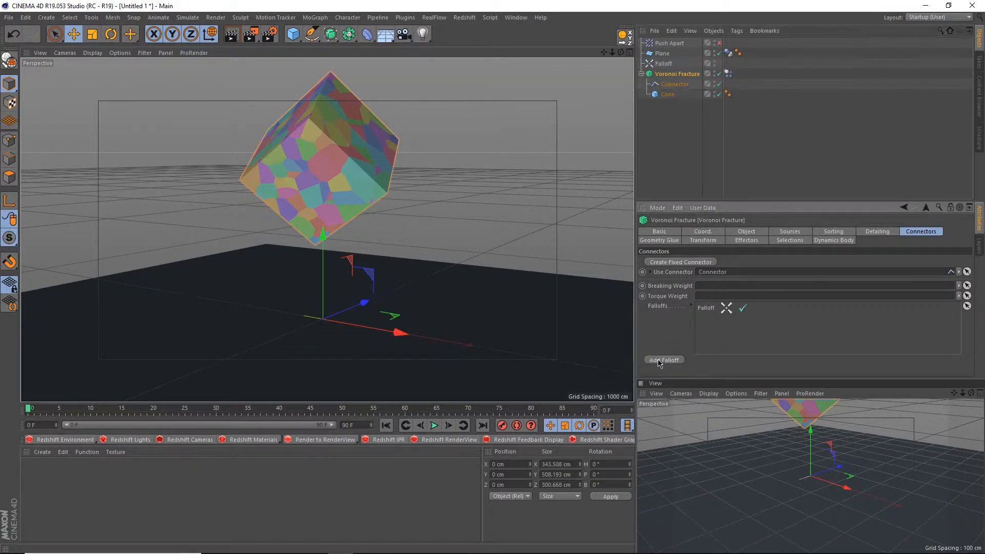
{"action": "left_click", "coordinate": [662, 64]}
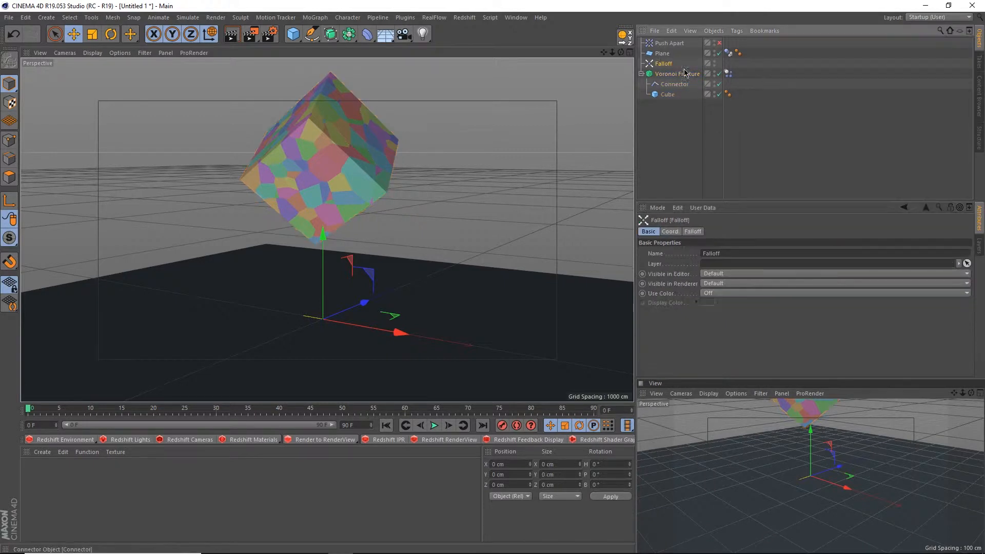
{"action": "left_click", "coordinate": [650, 65]}
{"action": "left_click", "coordinate": [698, 254]}
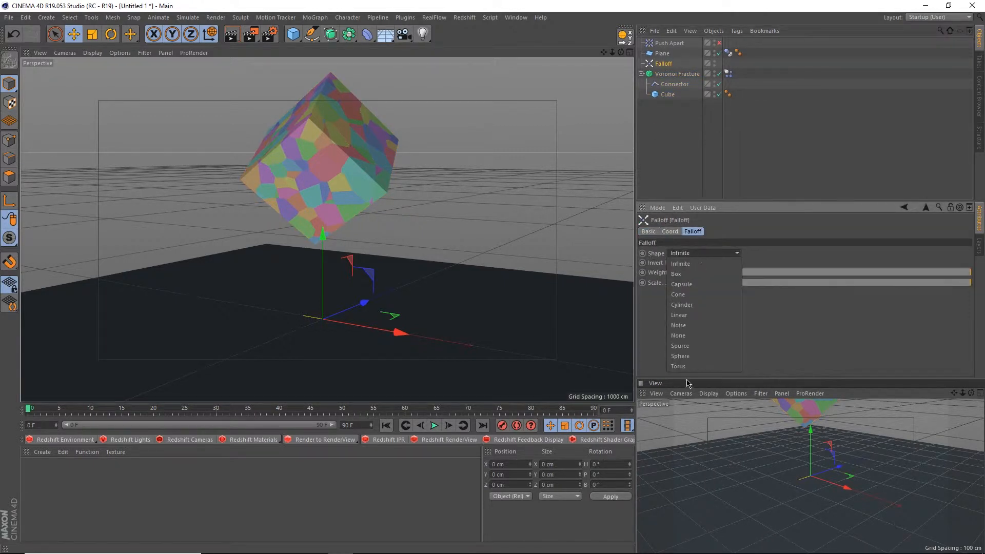
{"action": "left_click", "coordinate": [679, 315]}
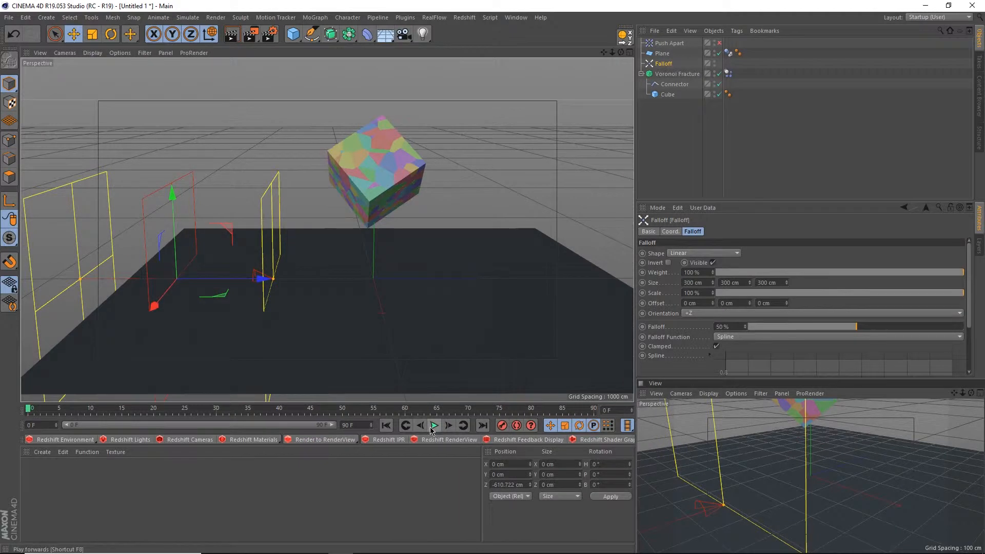
Step: Play the simulation while moving the linear falloff along its Z axis toward the cube
{"action": "left_click", "coordinate": [434, 426]}
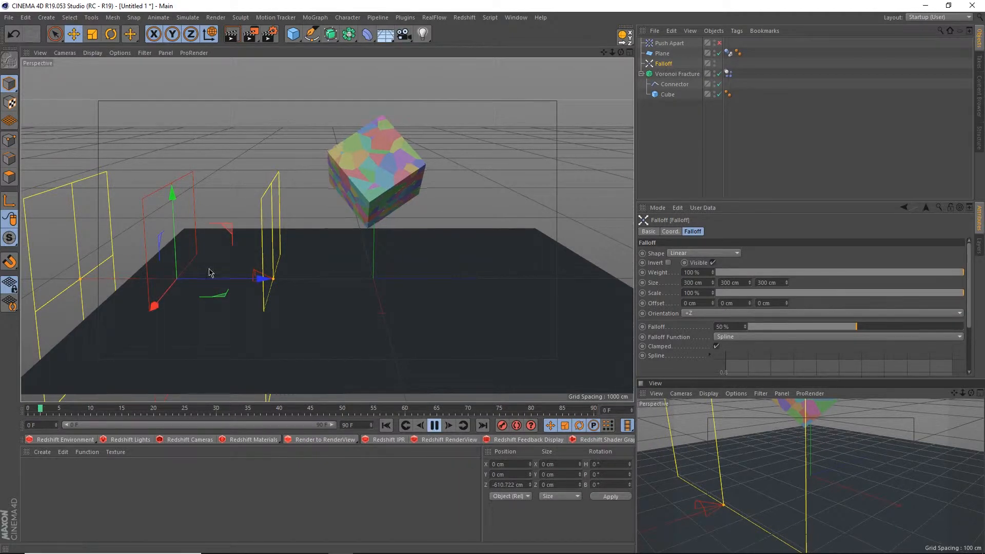
{"action": "left_click_drag", "start_coordinate": [198, 280], "coordinate": [256, 296]}
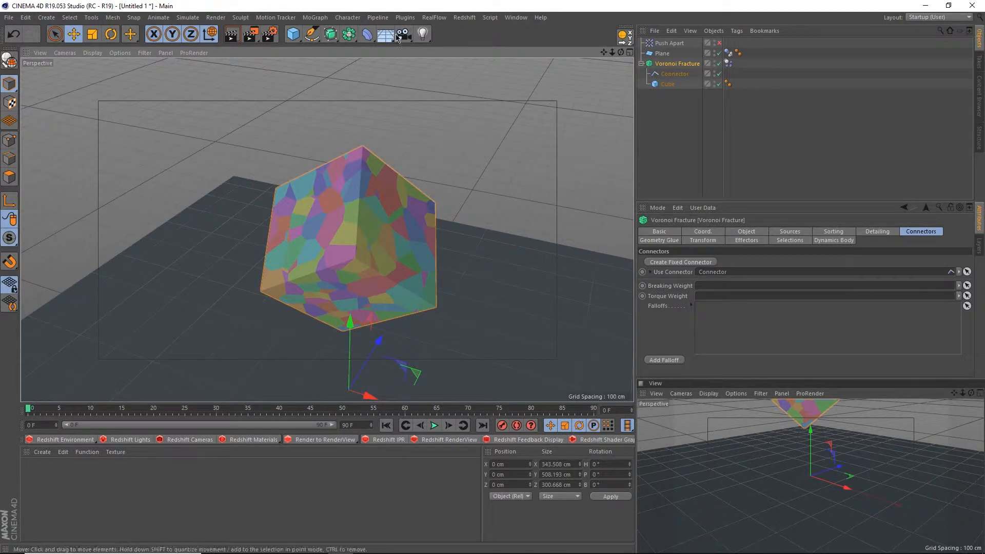
Step: Paint MoGraph weights onto the upper fragments of the fractured cube with the MoGraph Weight Paintbrush at 72% strength
{"action": "left_click", "coordinate": [317, 19]}
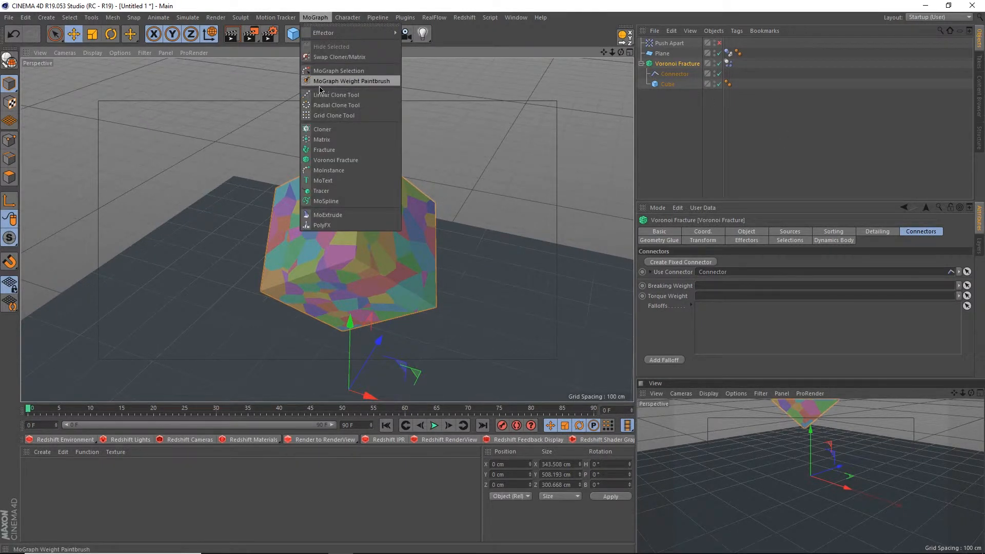
{"action": "left_click", "coordinate": [357, 81]}
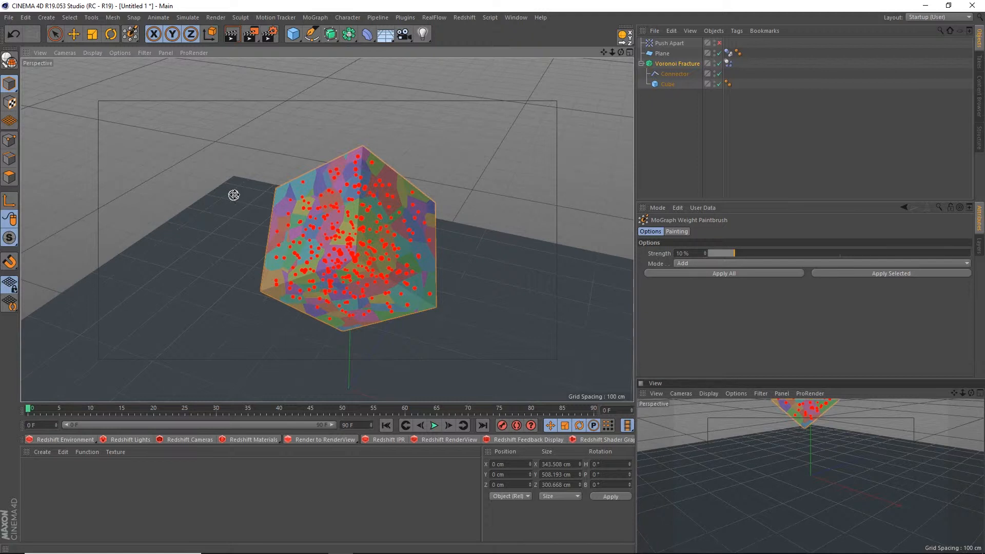
{"action": "middle_click_drag", "start_coordinate": [254, 195], "coordinate": [263, 196]}
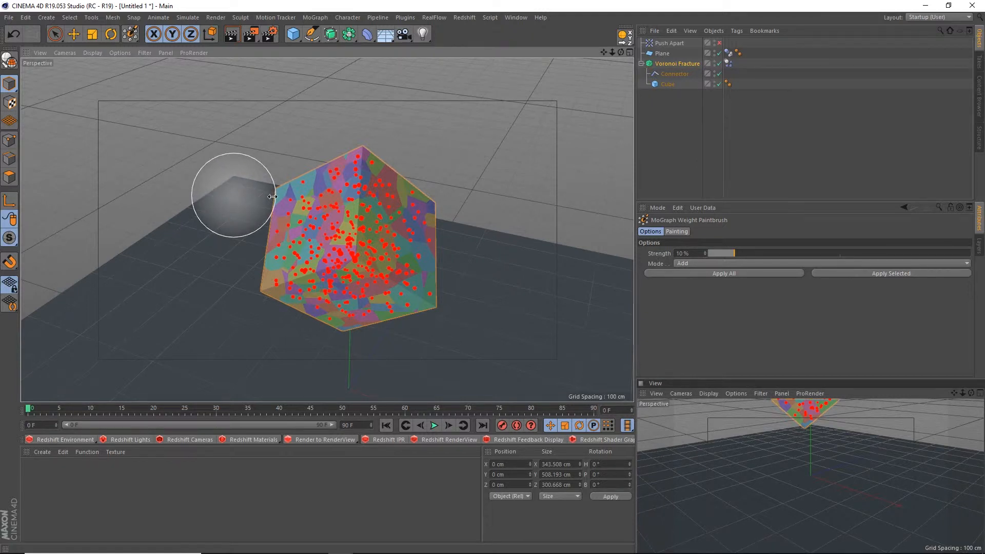
{"action": "middle_click_drag", "start_coordinate": [263, 197], "coordinate": [261, 161]}
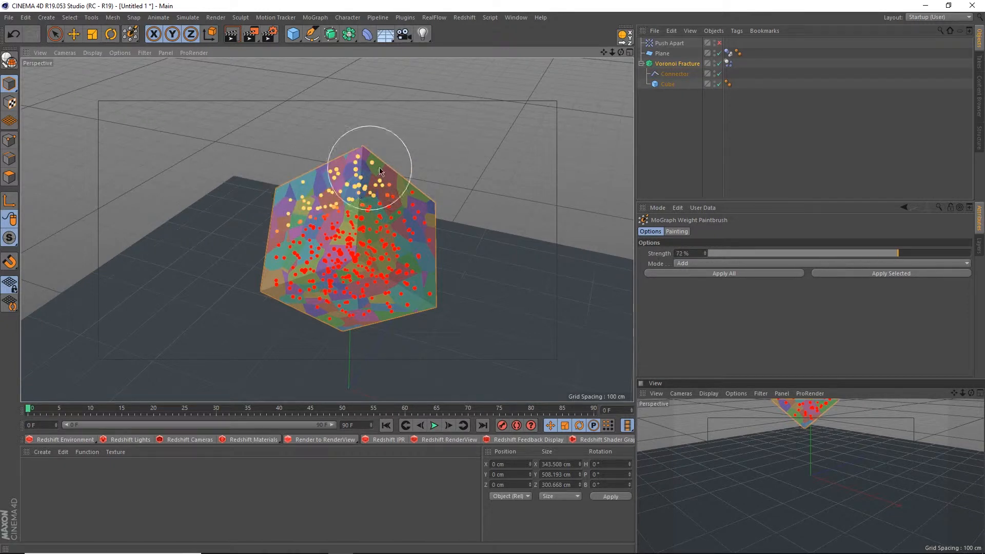
{"action": "key", "text": "ctrl+z"}
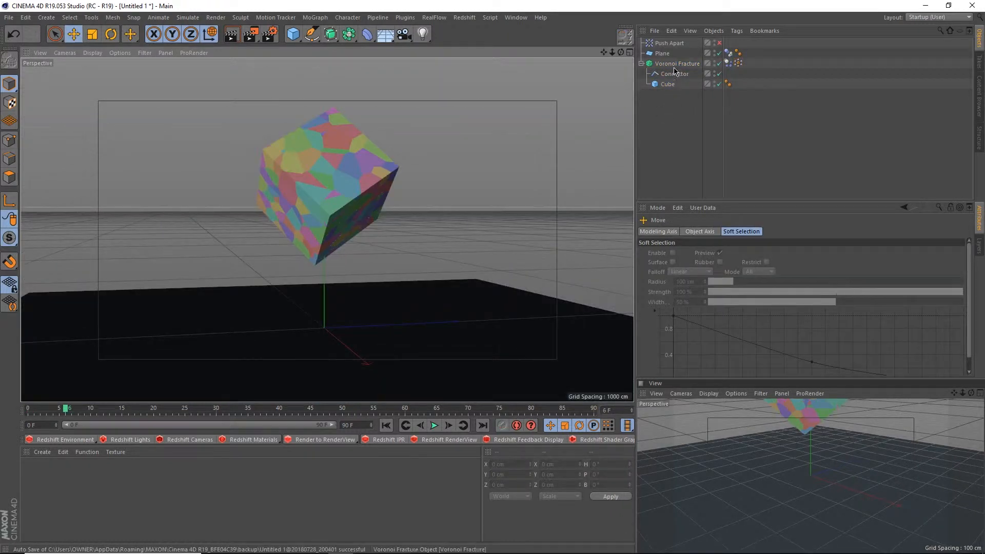
Step: Assign the MoGraph Weightmap as the Voronoi Fracture's connector Breaking Weight and play the simulation to examine the breakage
{"action": "left_click", "coordinate": [663, 65]}
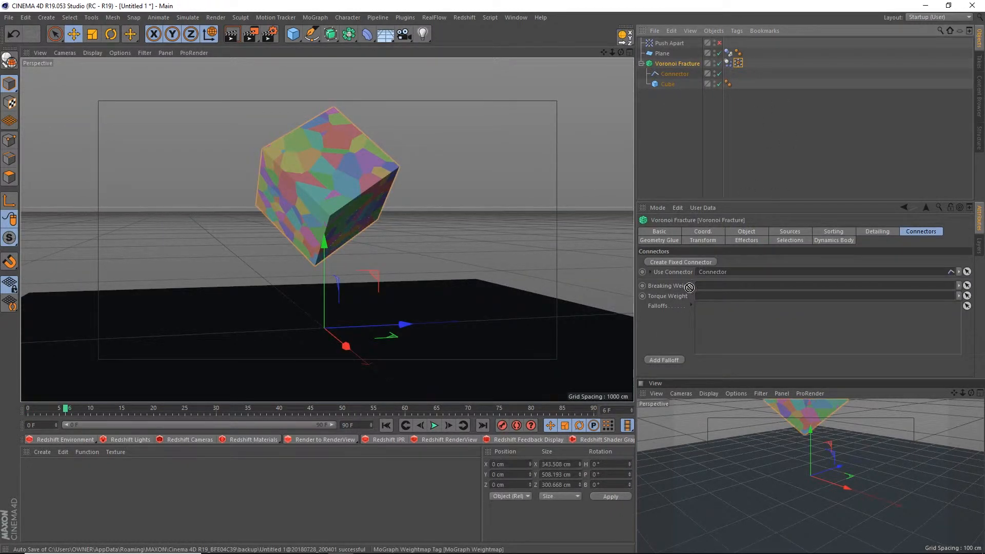
{"action": "left_click", "coordinate": [434, 426]}
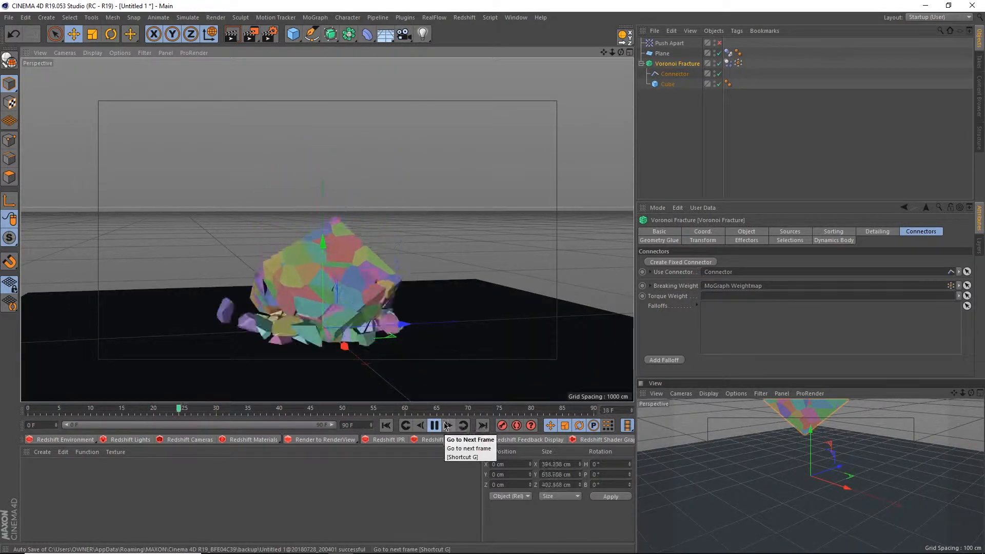
{"action": "left_click_drag", "start_coordinate": [344, 275], "coordinate": [357, 321], "text": "alt"}
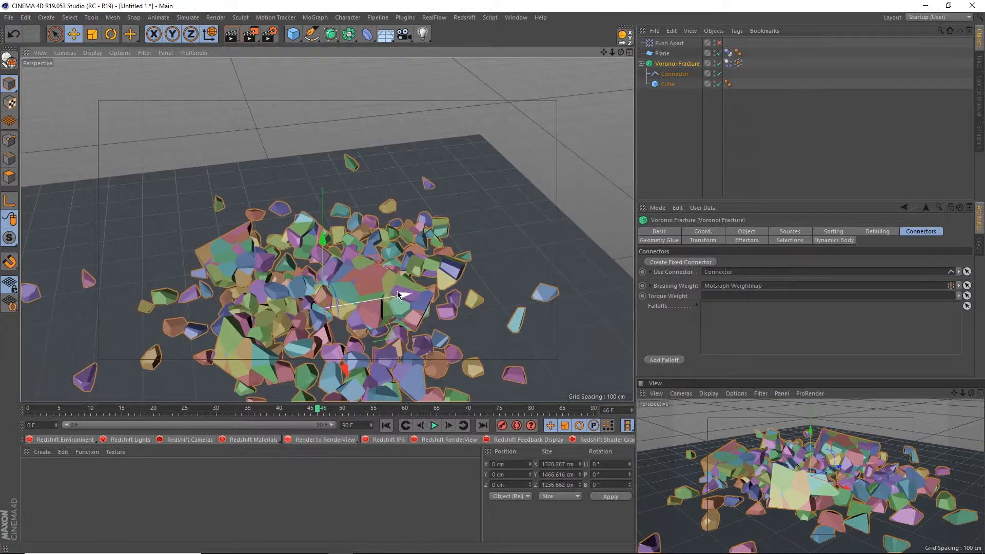
{"action": "scroll", "coordinate": [389, 292], "scroll_direction": "up", "scroll_amount": 3}
{"action": "scroll", "coordinate": [387, 306], "scroll_direction": "down", "scroll_amount": 3}
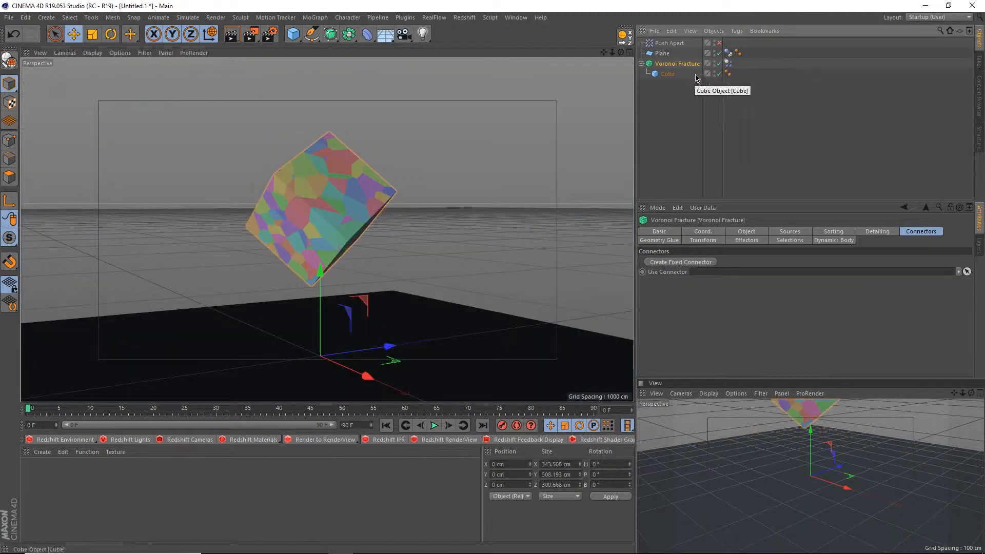
Step: Enable Geometry Glue on the Voronoi Fracture with the Cluster glue type and a Cluster Amount of 18
{"action": "left_click", "coordinate": [665, 241]}
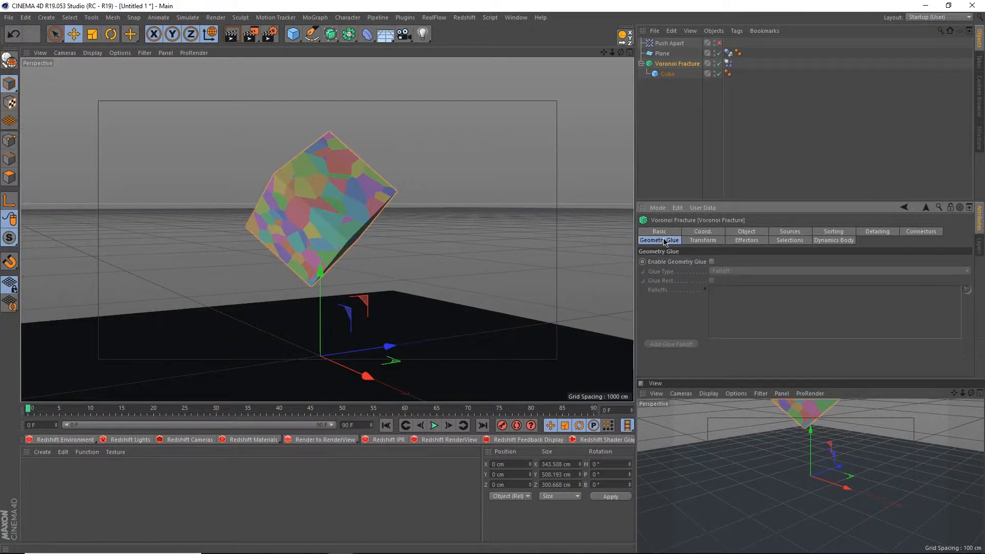
{"action": "left_click_drag", "start_coordinate": [266, 332], "coordinate": [319, 332], "text": "alt"}
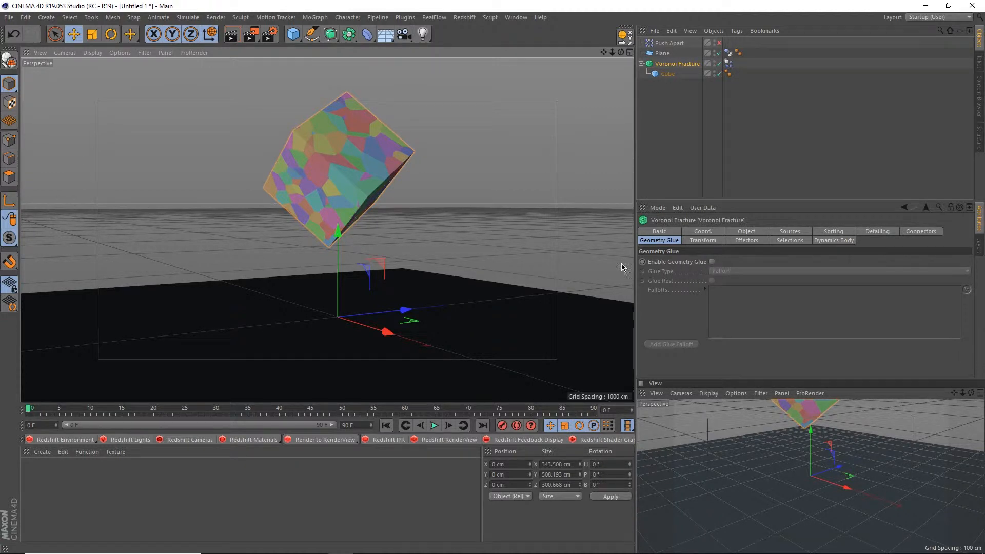
{"action": "left_click", "coordinate": [712, 263]}
{"action": "left_click", "coordinate": [727, 272]}
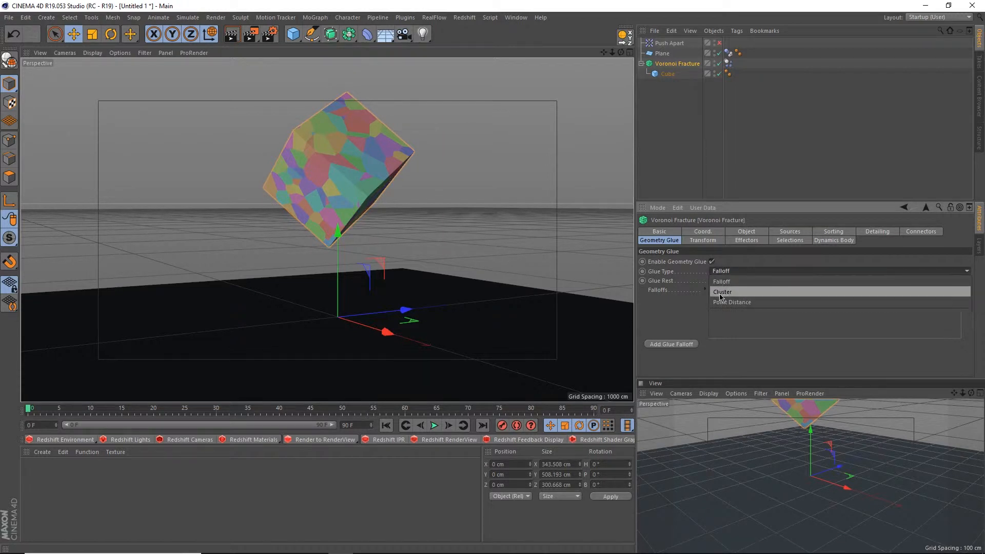
{"action": "left_click", "coordinate": [723, 285]}
{"action": "double_click", "coordinate": [715, 282]}
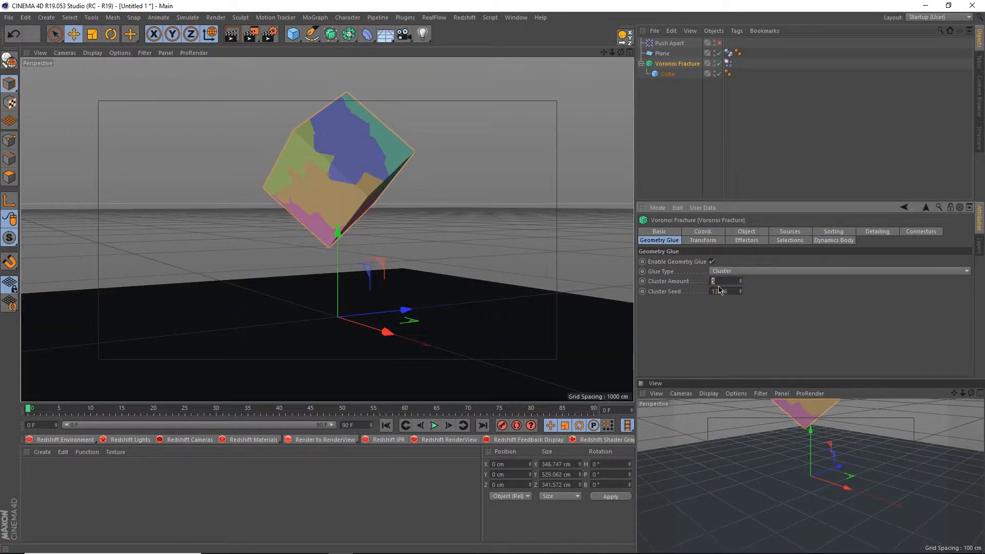
{"action": "scroll", "coordinate": [268, 126], "scroll_direction": "up", "scroll_amount": 4}
Step: Play the simulation to examine how the glued clusters separate and scatter over the plane
{"action": "left_click_drag", "start_coordinate": [329, 150], "coordinate": [332, 192], "text": "alt"}
{"action": "left_click", "coordinate": [434, 426]}
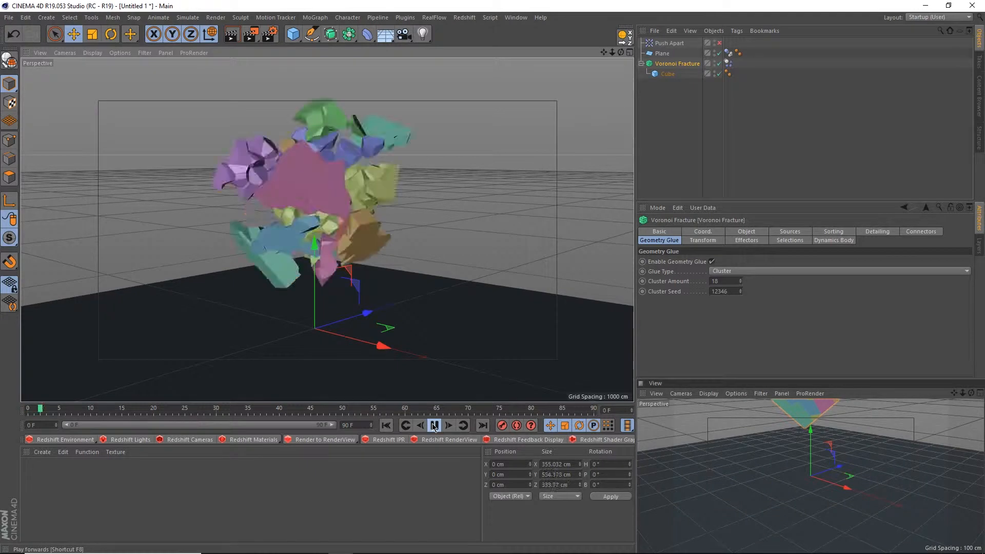
{"action": "left_click", "coordinate": [434, 426]}
{"action": "mouse_move", "coordinate": [329, 328]}
{"action": "left_mouse_down", "text": "alt"}
{"action": "mouse_move", "coordinate": [266, 325]}
{"action": "mouse_move", "coordinate": [361, 336]}
{"action": "mouse_move", "coordinate": [343, 329]}
{"action": "left_mouse_up", "text": "alt"}
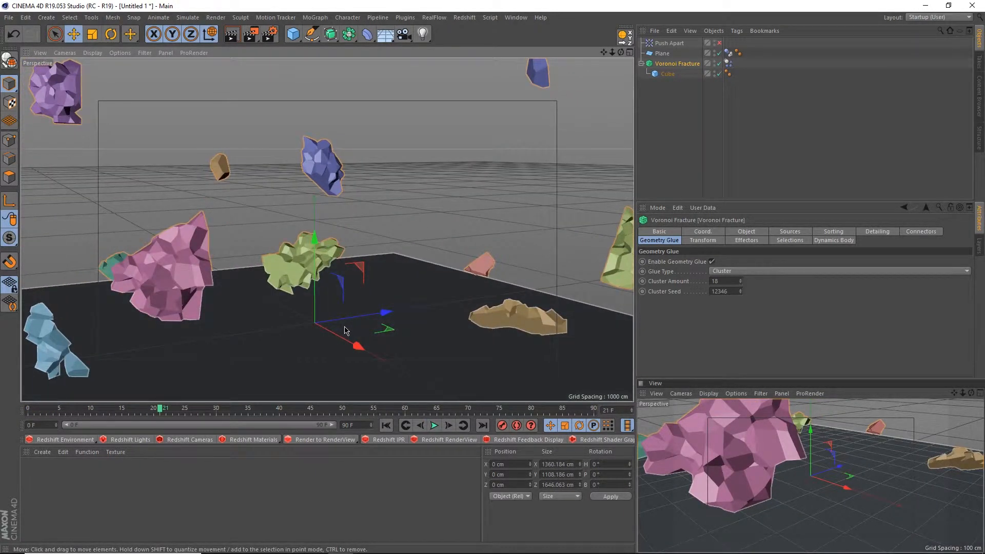
{"action": "left_click_drag", "start_coordinate": [361, 327], "coordinate": [356, 328], "text": "alt"}
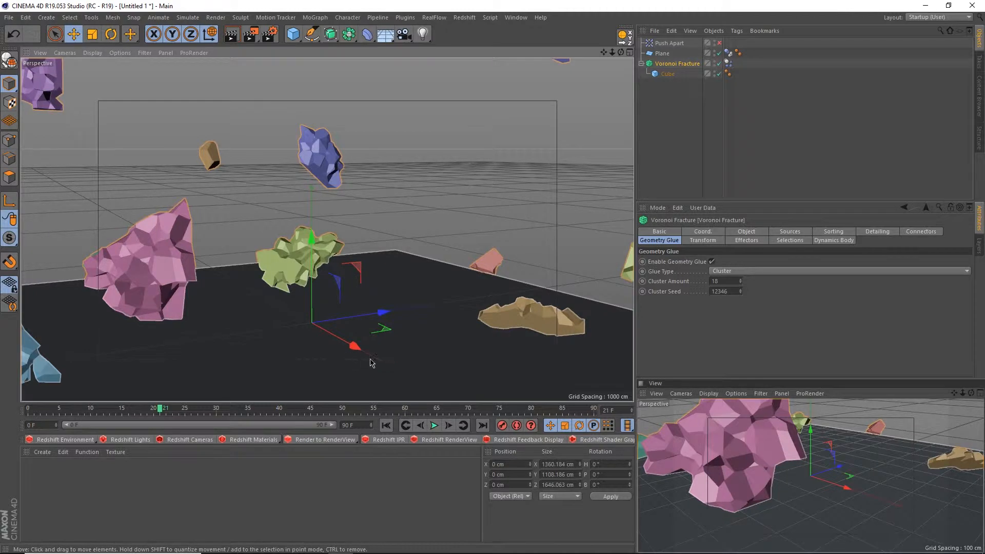
{"action": "key", "text": "shift+f"}
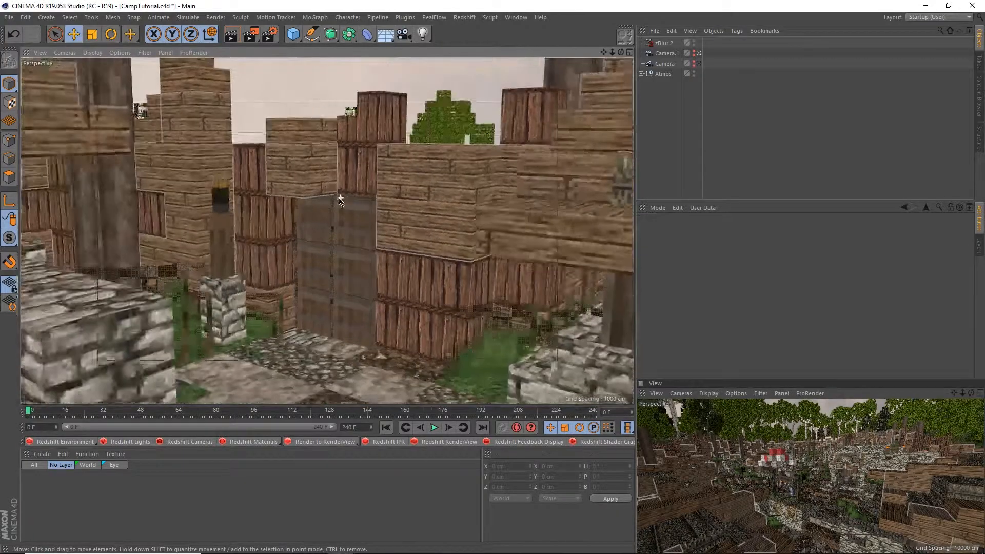
Step: In the CampTutorial.c4d scene, select the wooden door and the plank wall around it for isolating the gate
{"action": "scroll", "coordinate": [342, 199], "scroll_direction": "up", "scroll_amount": 1}
{"action": "scroll", "coordinate": [322, 278], "scroll_direction": "up", "scroll_amount": 2}
{"action": "left_click", "coordinate": [327, 213]}
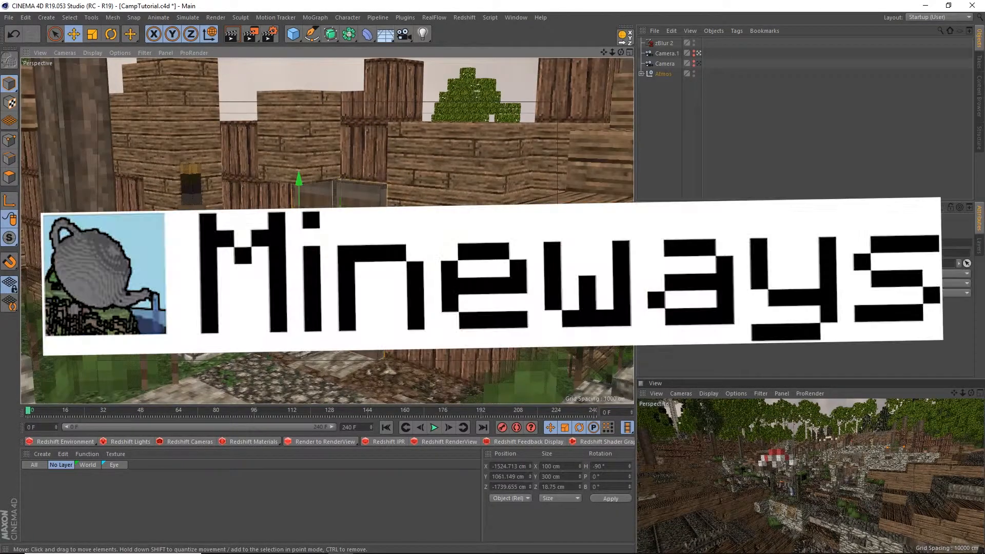
{"action": "middle_click_drag", "start_coordinate": [341, 201], "coordinate": [350, 248], "text": "alt"}
{"action": "left_click_drag", "start_coordinate": [327, 231], "coordinate": [371, 302], "text": "alt"}
{"action": "left_click", "coordinate": [319, 268]}
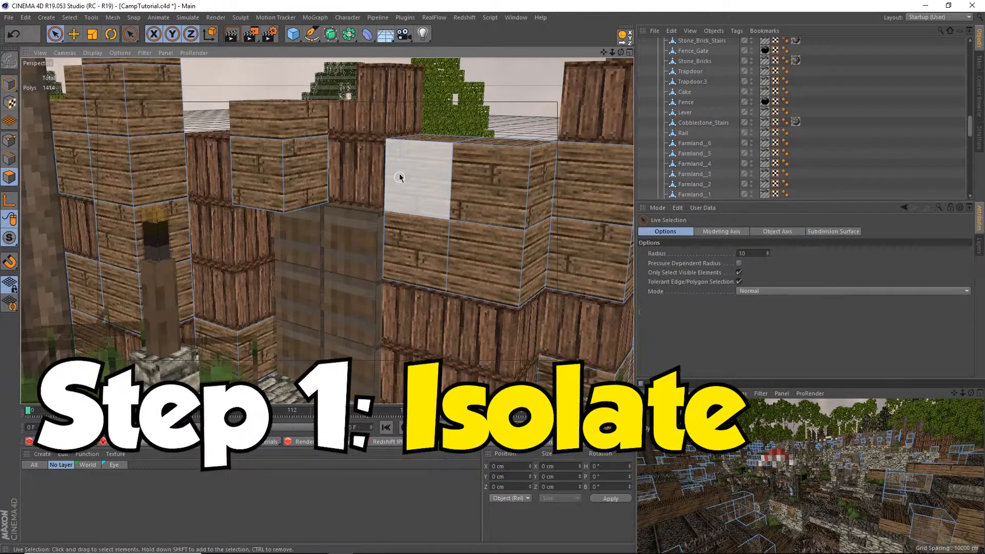
Step: Add Jungle_Wood_Stairs to the selected Wooden_Slab and Wood_Planks__3 objects and switch them to polygon editing
{"action": "mouse_move", "coordinate": [398, 176]}
{"action": "left_mouse_down", "text": "alt"}
{"action": "mouse_move", "coordinate": [406, 214]}
{"action": "mouse_move", "coordinate": [436, 122]}
{"action": "left_mouse_up", "text": "alt"}
{"action": "left_click", "coordinate": [257, 167], "text": "shift"}
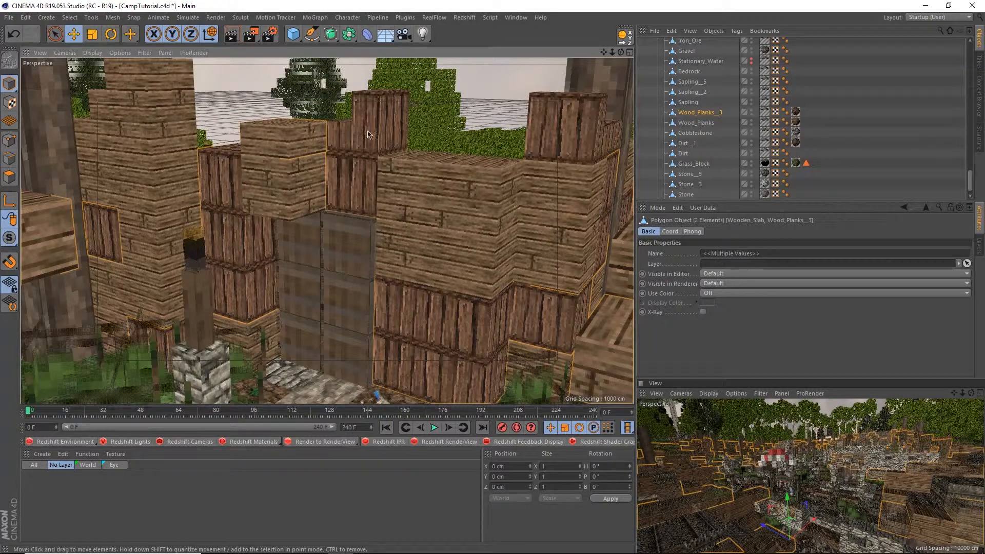
{"action": "key", "text": "Return"}
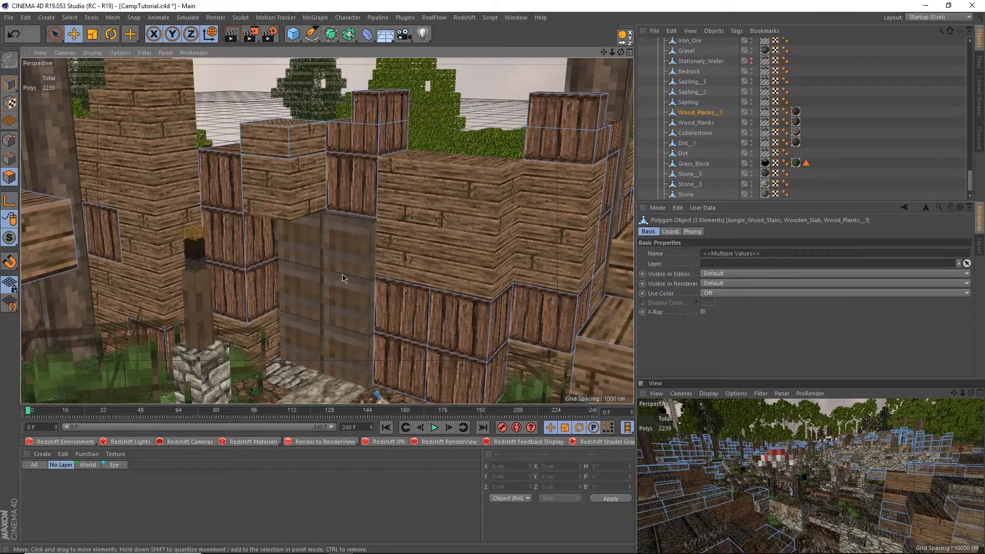
Step: Select the polygons of the wall section around the door with Rectangle Selection in the Top view
{"action": "key", "text": "space"}
{"action": "left_click_drag", "start_coordinate": [329, 262], "coordinate": [383, 333], "text": "alt"}
{"action": "middle_click", "coordinate": [384, 333]}
{"action": "key", "text": "0"}
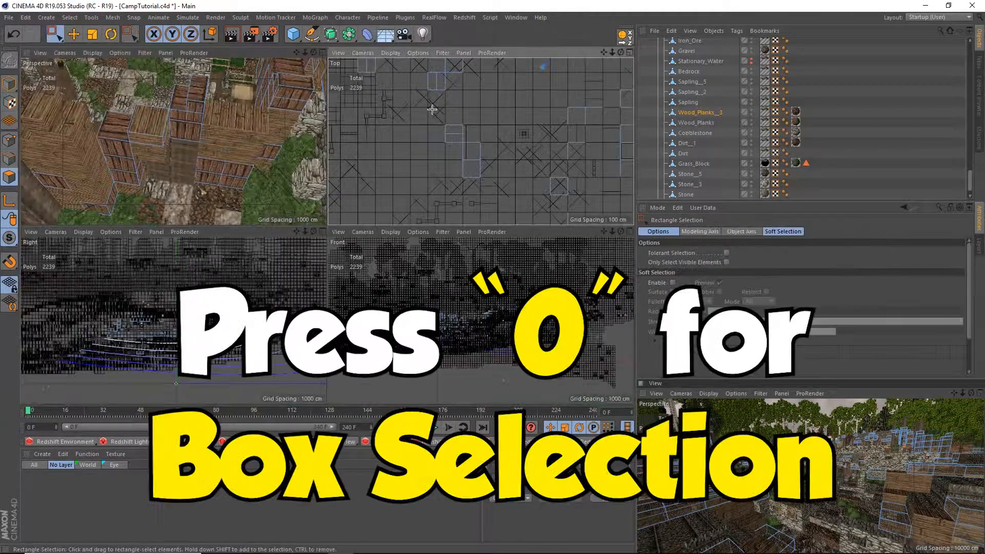
{"action": "left_click_drag", "start_coordinate": [432, 110], "coordinate": [499, 188]}
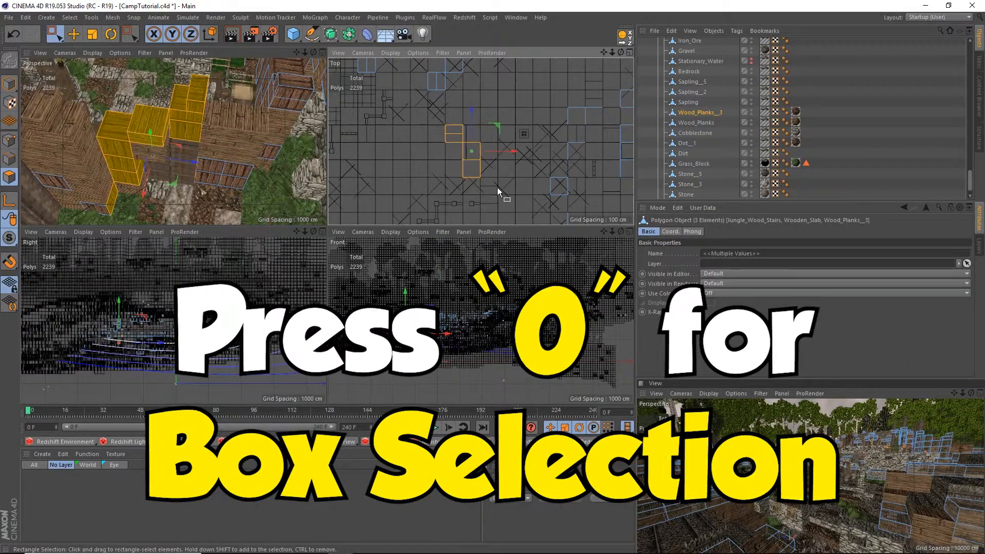
{"action": "middle_click", "coordinate": [212, 188]}
{"action": "left_click_drag", "start_coordinate": [234, 262], "coordinate": [221, 237], "text": "alt"}
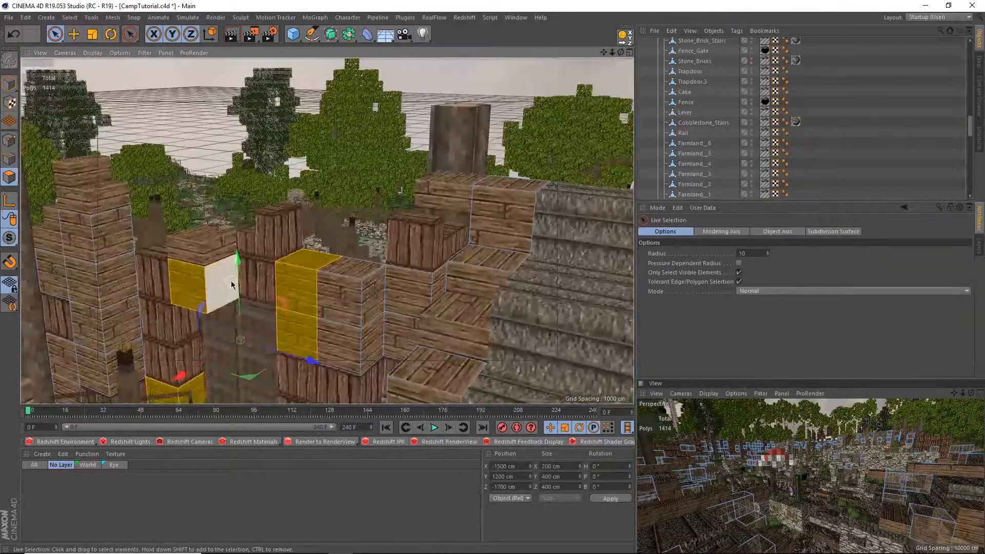
{"action": "left_click_drag", "start_coordinate": [232, 285], "coordinate": [231, 236], "text": "alt"}
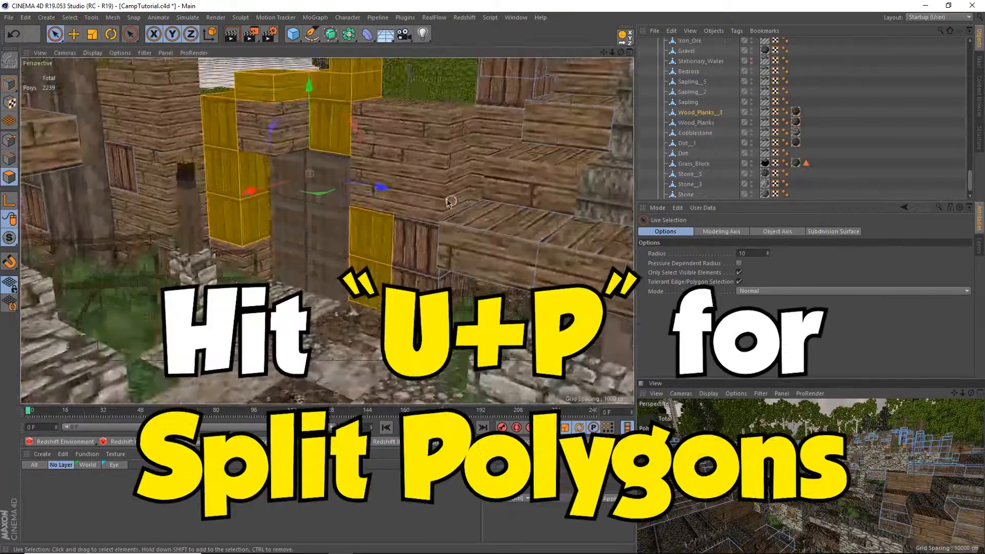
Step: Split the selected wall polygons into separate objects and delete the originals
{"action": "left_click_drag", "start_coordinate": [448, 203], "coordinate": [418, 249], "text": "alt"}
{"action": "key", "text": "u"}
{"action": "key", "text": "p"}
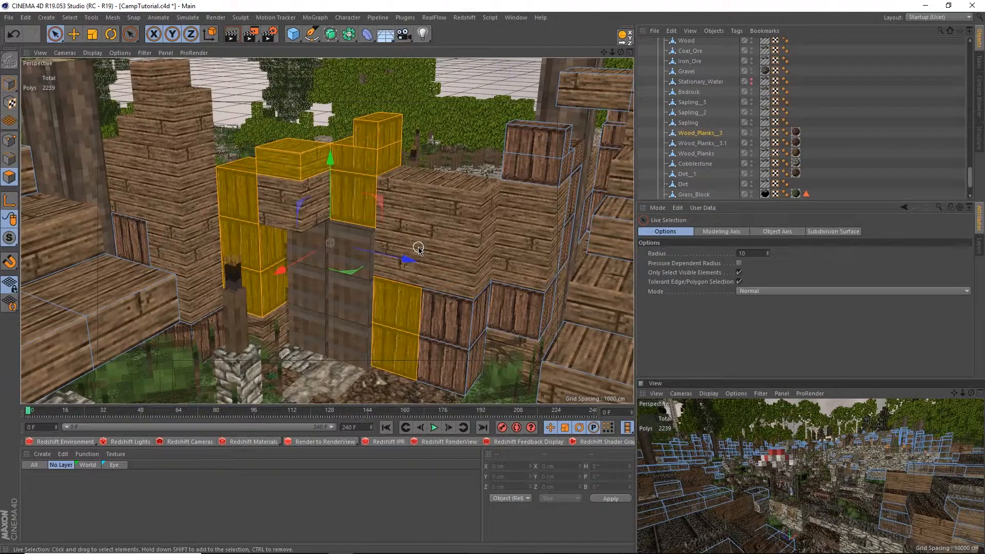
{"action": "key", "text": "Delete"}
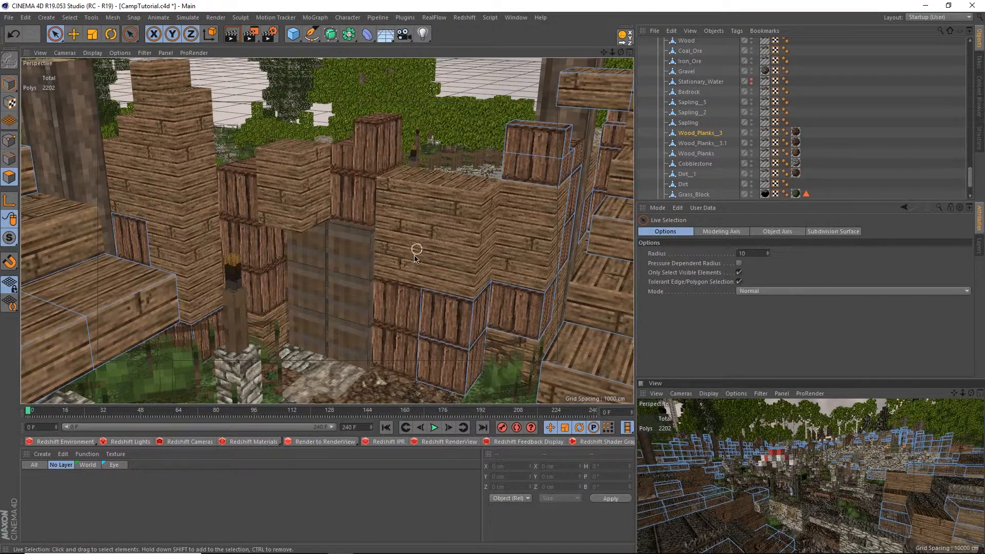
Step: Select the five split wall and door pieces as whole objects and combine them into a single polygon object
{"action": "key", "text": "Return"}
{"action": "left_click", "coordinate": [405, 292]}
{"action": "key", "text": "e"}
{"action": "left_click_drag", "start_coordinate": [338, 187], "coordinate": [362, 193], "text": "alt"}
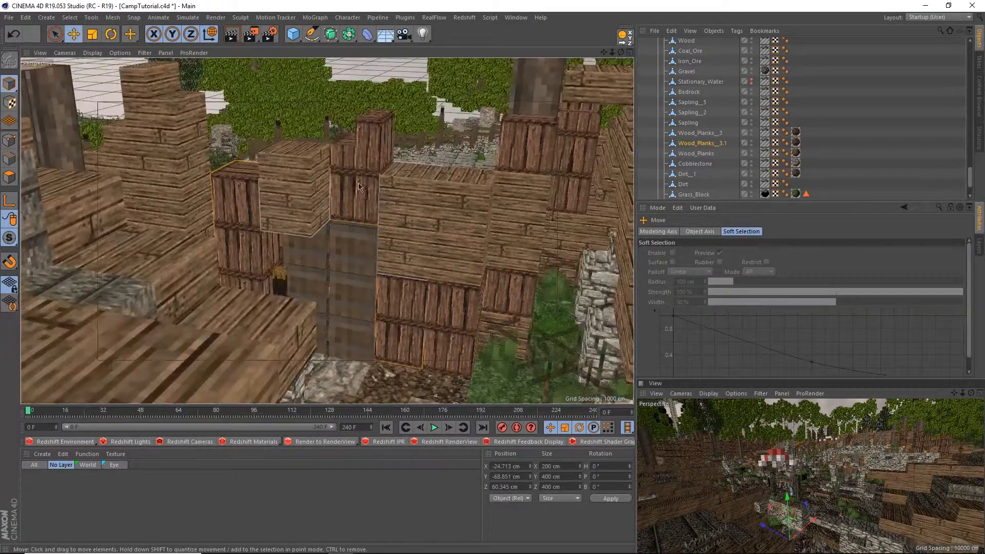
{"action": "left_click", "coordinate": [351, 168]}
{"action": "left_click", "coordinate": [302, 173]}
{"action": "left_click_drag", "start_coordinate": [301, 173], "coordinate": [272, 235], "text": "alt"}
{"action": "left_click_drag", "start_coordinate": [345, 199], "coordinate": [367, 308], "text": "alt"}
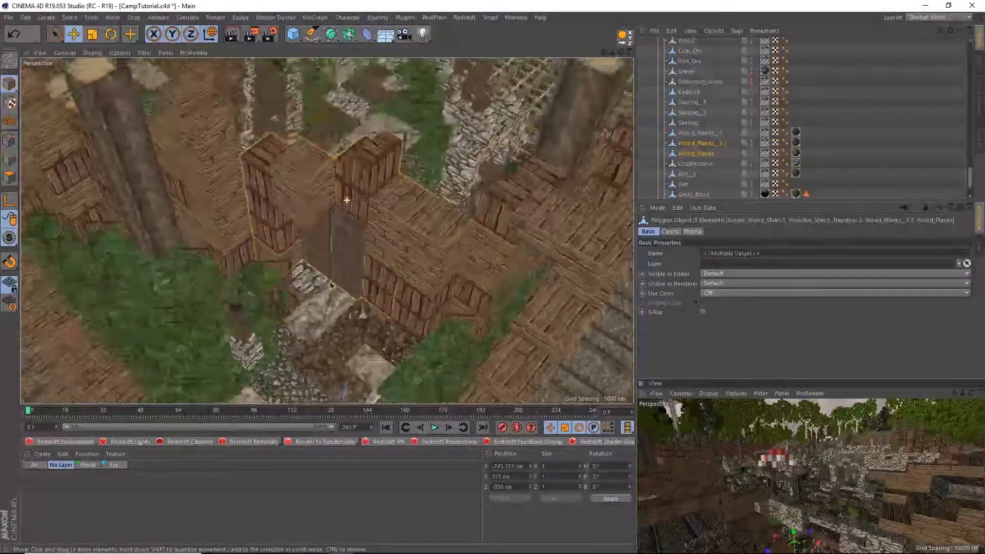
{"action": "key", "text": "ctrl+BackSpace"}
Step: Reposition the axis of the combined Jungle_Wood_Stairs.2 object at the base of the door
{"action": "left_click_drag", "start_coordinate": [353, 255], "coordinate": [333, 201], "text": "alt"}
{"action": "key", "text": "e"}
{"action": "left_click", "coordinate": [9, 201]}
{"action": "middle_click", "coordinate": [287, 272]}
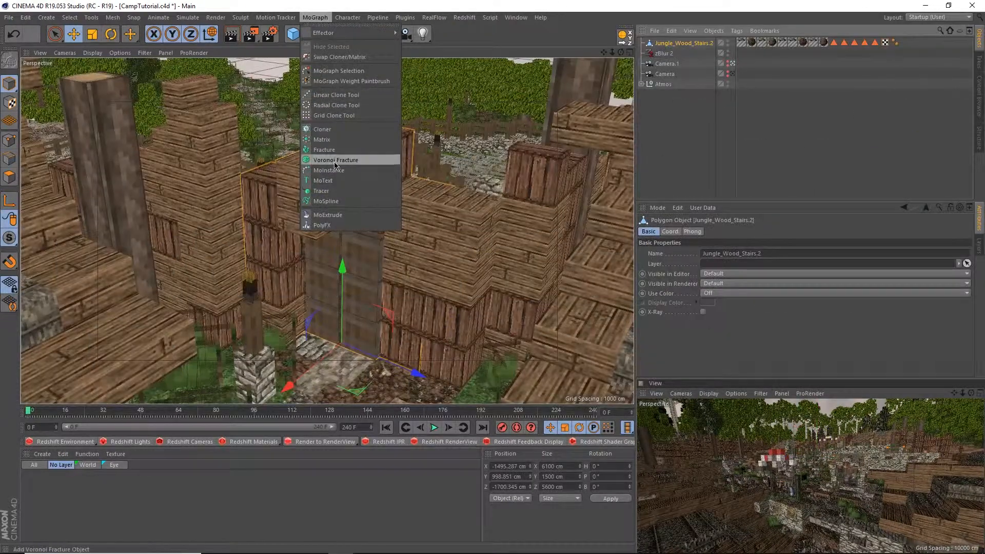
Step: Add a Voronoi Fracture and make the combined Jungle_Wood_Stairs.2 object its child
{"action": "left_click", "coordinate": [334, 162]}
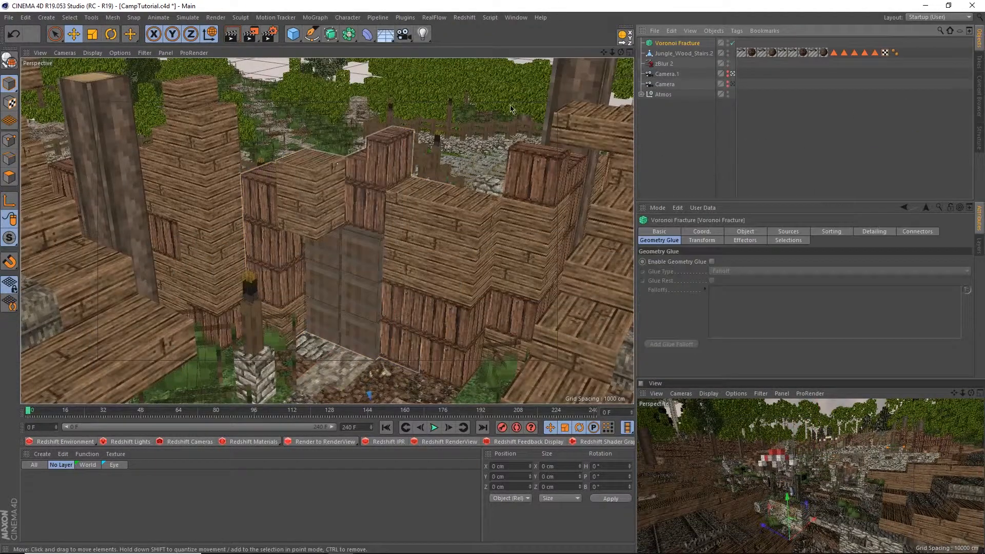
{"action": "left_click_drag", "start_coordinate": [687, 51], "coordinate": [681, 43]}
{"action": "left_click_drag", "start_coordinate": [379, 205], "coordinate": [364, 313], "text": "alt"}
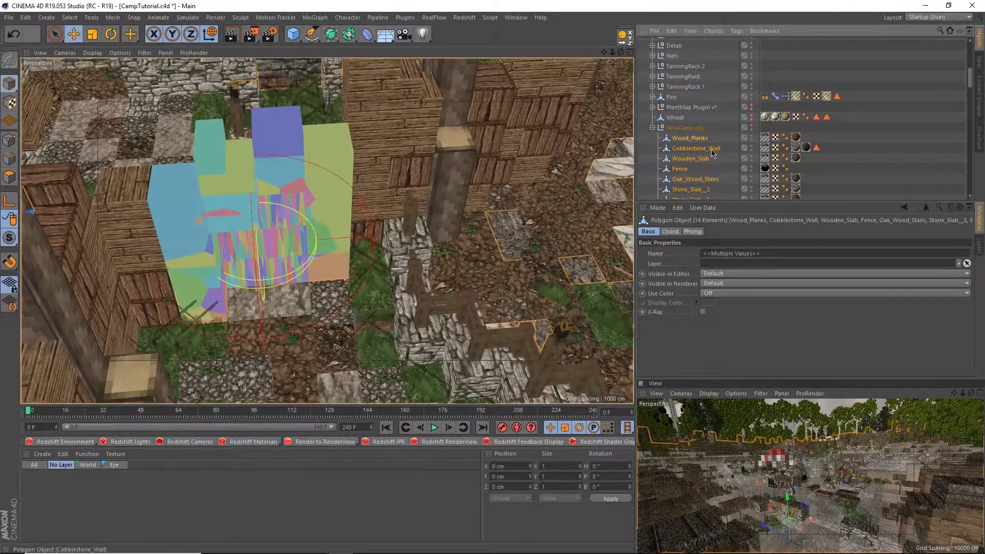
Step: Group the selected NewCamp.obj pieces as Dynamics and set the group's Dynamics Body tag to Apply Tag to Children
{"action": "key", "text": "alt+g"}
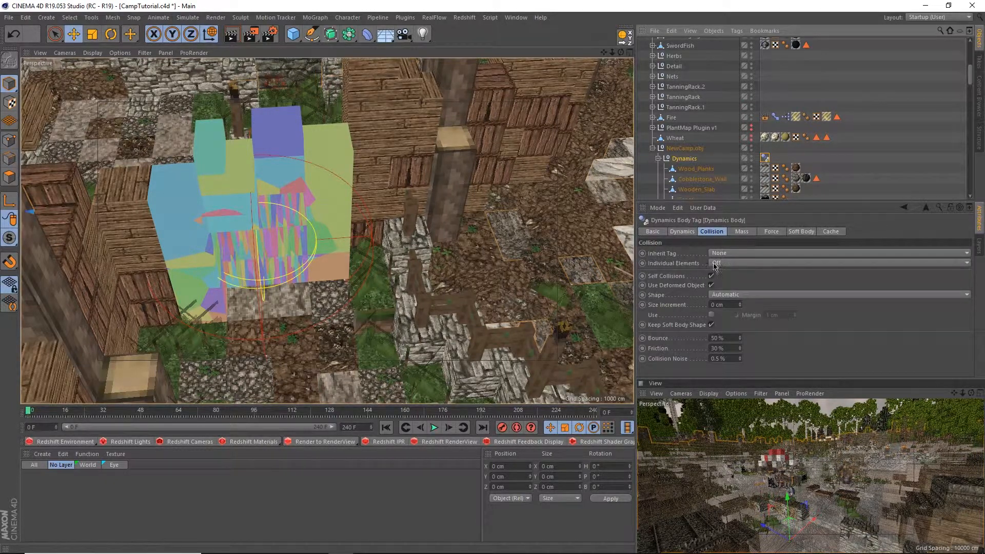
{"action": "left_click", "coordinate": [728, 254]}
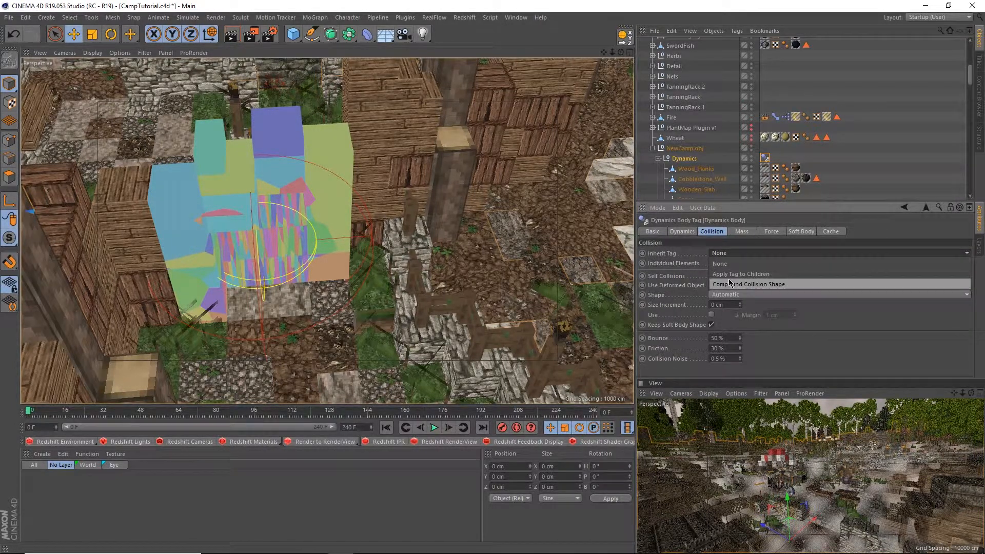
{"action": "left_click", "coordinate": [732, 275]}
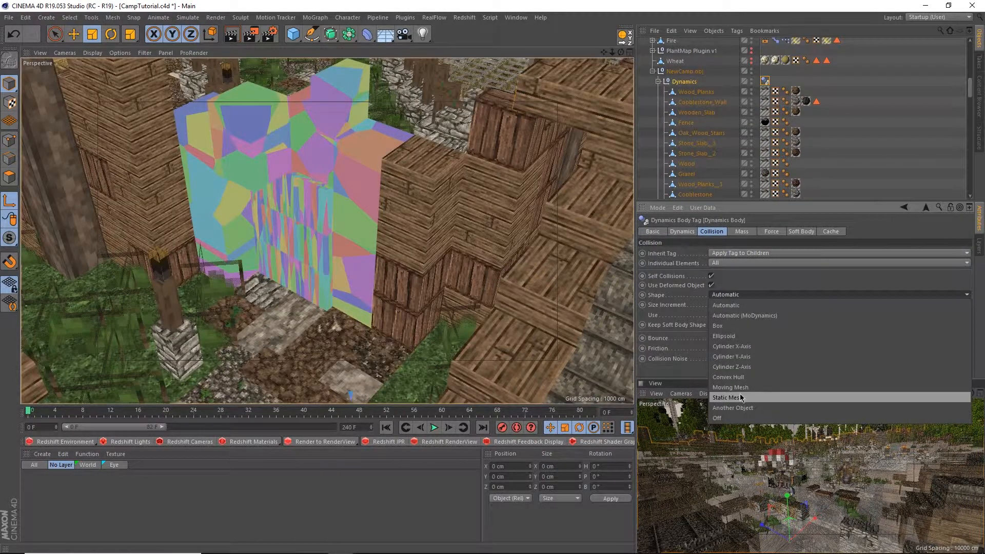
Step: Set the Dynamics Body tag's collision Shape to Static Mesh and Individual Elements to All for the Dynamics group
{"action": "left_click", "coordinate": [740, 398]}
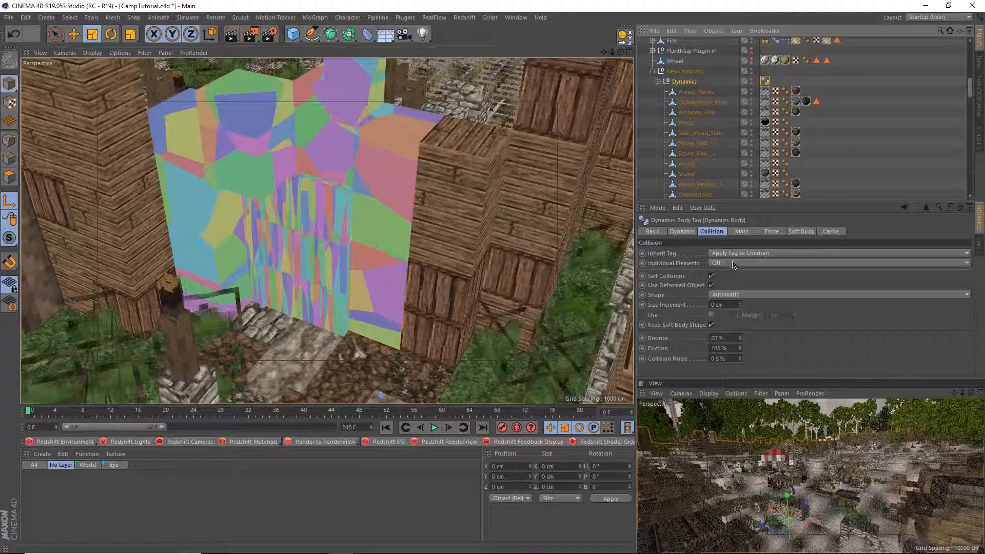
{"action": "left_click", "coordinate": [734, 263]}
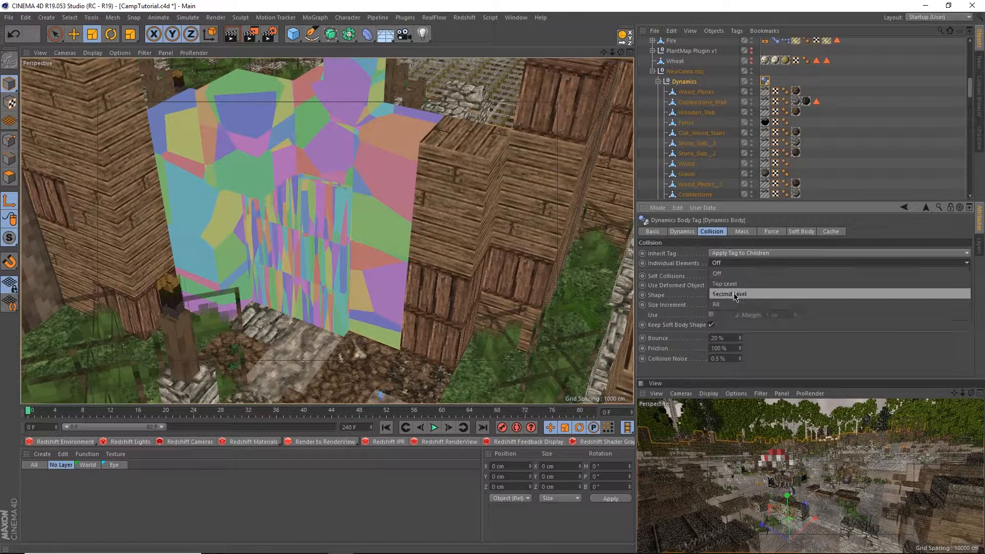
{"action": "left_click", "coordinate": [735, 304]}
{"action": "left_click", "coordinate": [840, 159]}
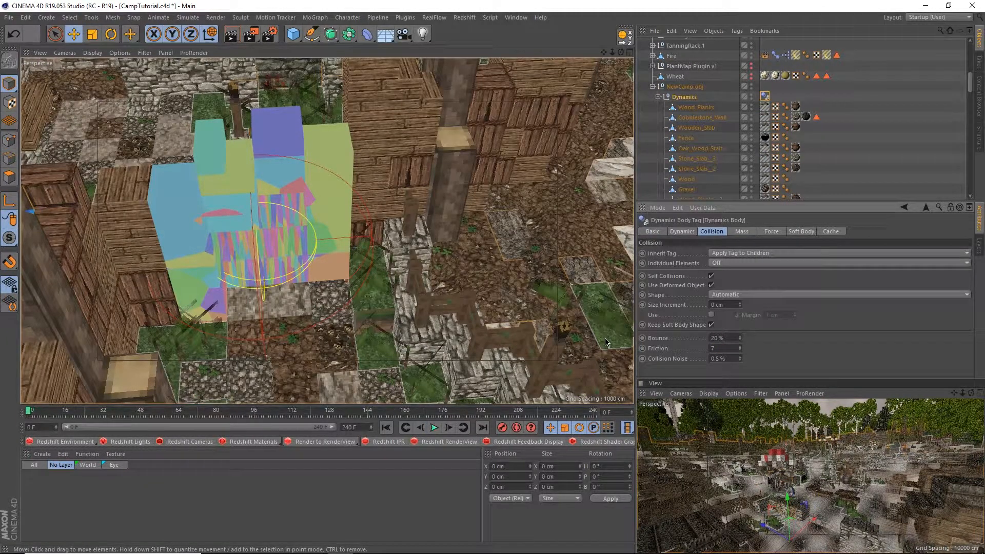
Step: Select the door's front and side polygons on Jungle_Wood_Stairs.2 using Live Selection
{"action": "left_click_drag", "start_coordinate": [292, 198], "coordinate": [319, 208], "text": "alt"}
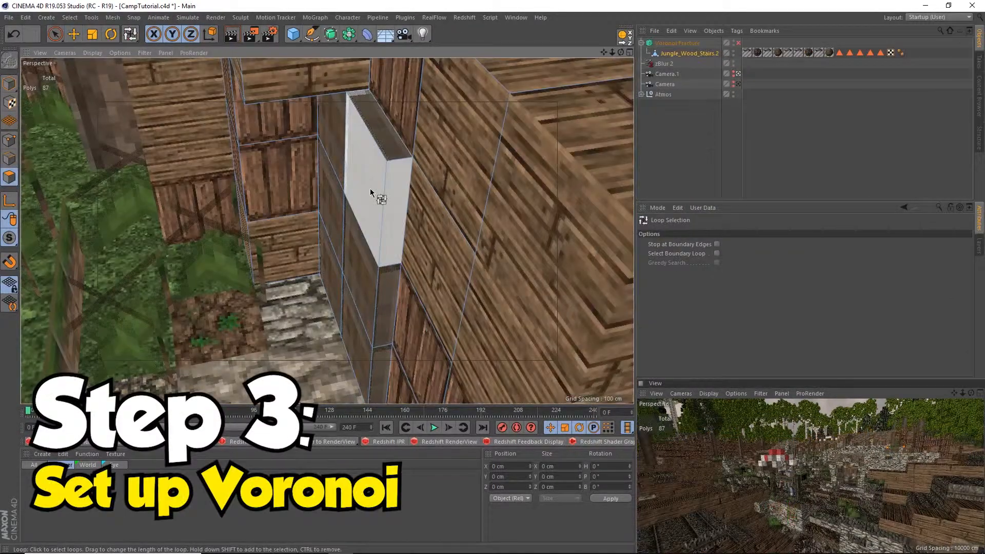
{"action": "mouse_move", "coordinate": [383, 147]}
{"action": "left_mouse_down"}
{"action": "mouse_move", "coordinate": [393, 257]}
{"action": "mouse_move", "coordinate": [372, 390]}
{"action": "mouse_move", "coordinate": [354, 359]}
{"action": "mouse_move", "coordinate": [334, 169]}
{"action": "mouse_move", "coordinate": [398, 155]}
{"action": "mouse_move", "coordinate": [465, 169]}
{"action": "mouse_move", "coordinate": [451, 170]}
{"action": "left_mouse_up"}
{"action": "scroll", "coordinate": [374, 187], "scroll_direction": "up", "scroll_amount": 3}
{"action": "left_click_drag", "start_coordinate": [355, 260], "coordinate": [473, 245], "text": "alt"}
{"action": "left_click_drag", "start_coordinate": [496, 266], "coordinate": [518, 275], "text": "alt"}
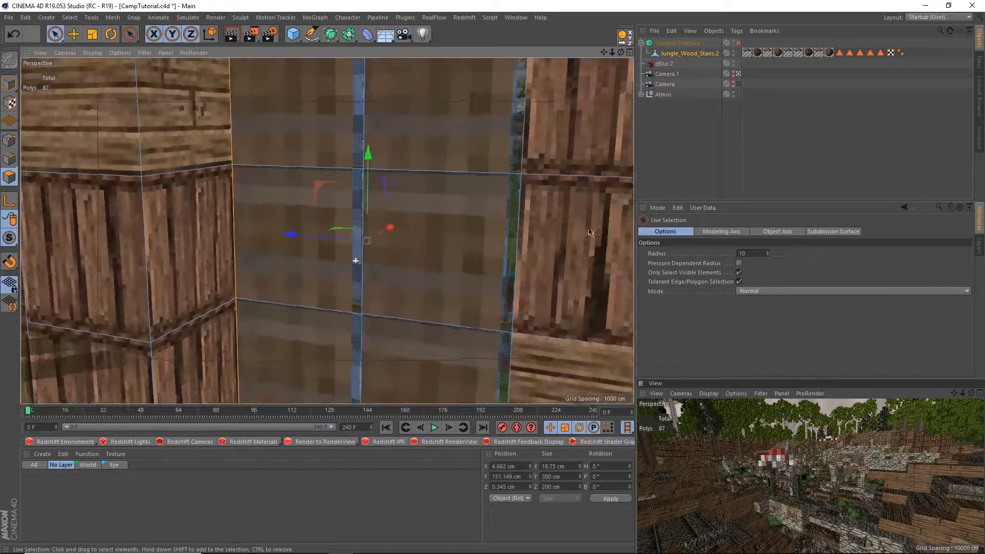
{"action": "right_click_drag", "start_coordinate": [487, 279], "coordinate": [444, 295], "text": "alt"}
{"action": "middle_click_drag", "start_coordinate": [444, 295], "coordinate": [373, 293], "text": "alt"}
{"action": "left_click_drag", "start_coordinate": [297, 173], "coordinate": [335, 287]}
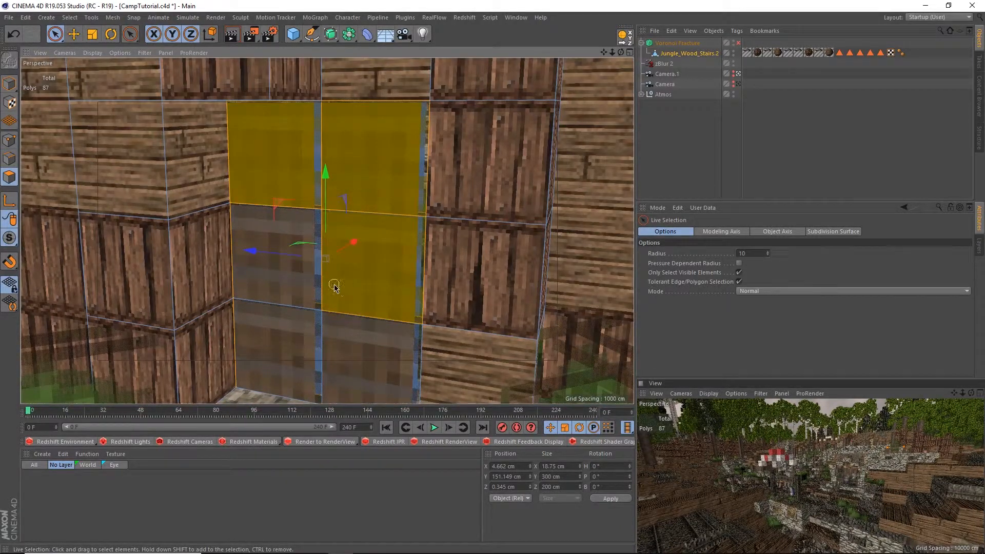
{"action": "scroll", "coordinate": [359, 115], "scroll_direction": "up", "scroll_amount": 10}
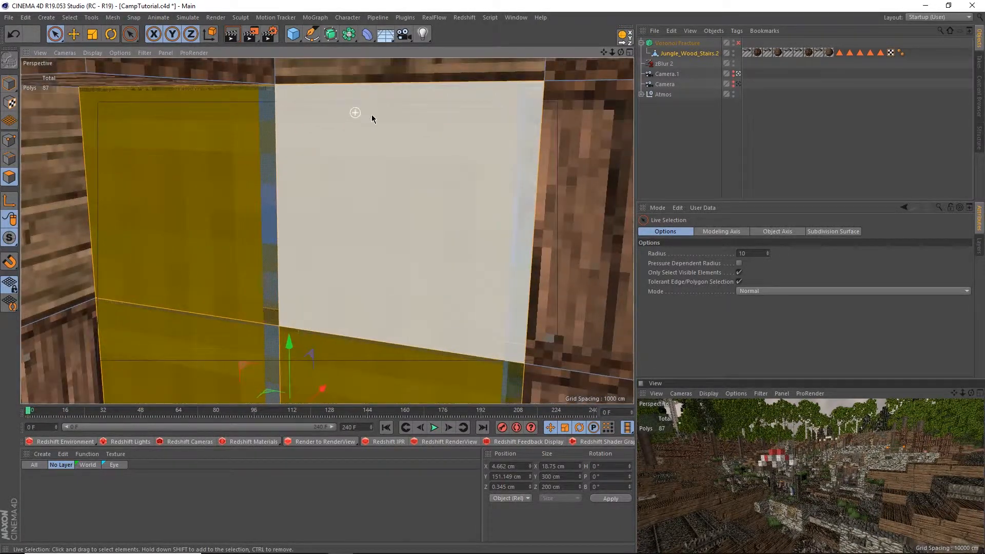
{"action": "scroll", "coordinate": [414, 126], "scroll_direction": "down", "scroll_amount": 8}
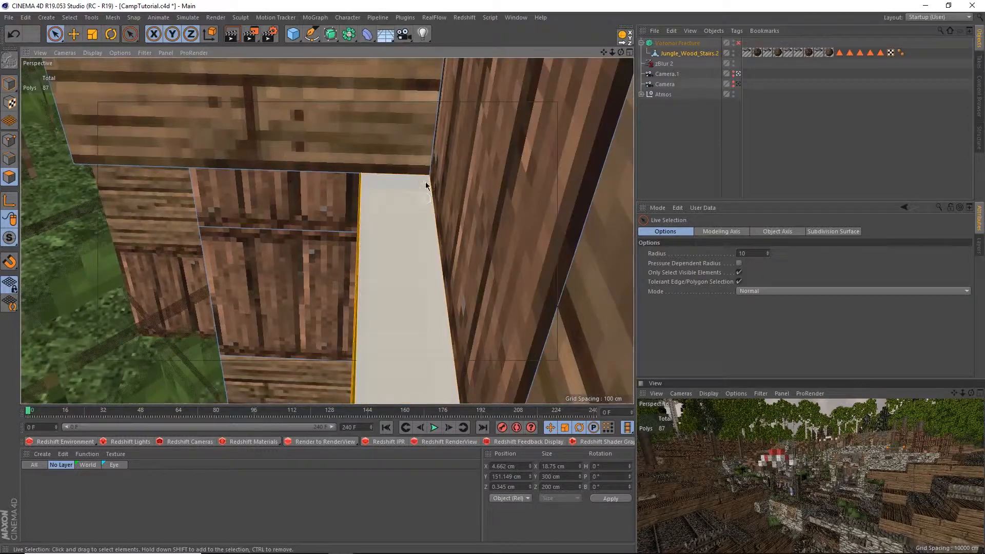
{"action": "scroll", "coordinate": [410, 102], "scroll_direction": "up", "scroll_amount": 3}
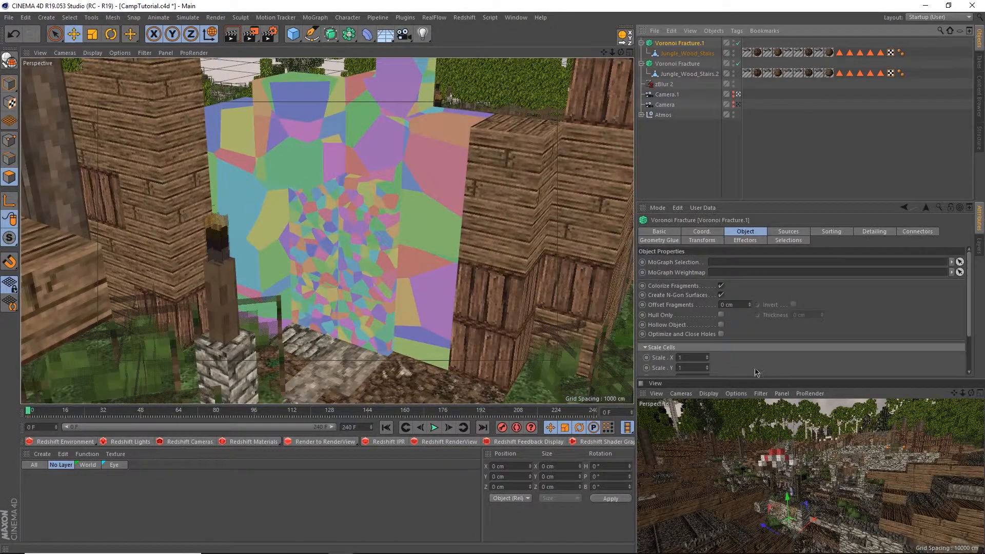
Step: Set the Y cell scale of Voronoi Fracture.1 to 10 to stretch the door's fragments into vertical splinters
{"action": "scroll", "coordinate": [756, 372], "scroll_direction": "down", "scroll_amount": 4}
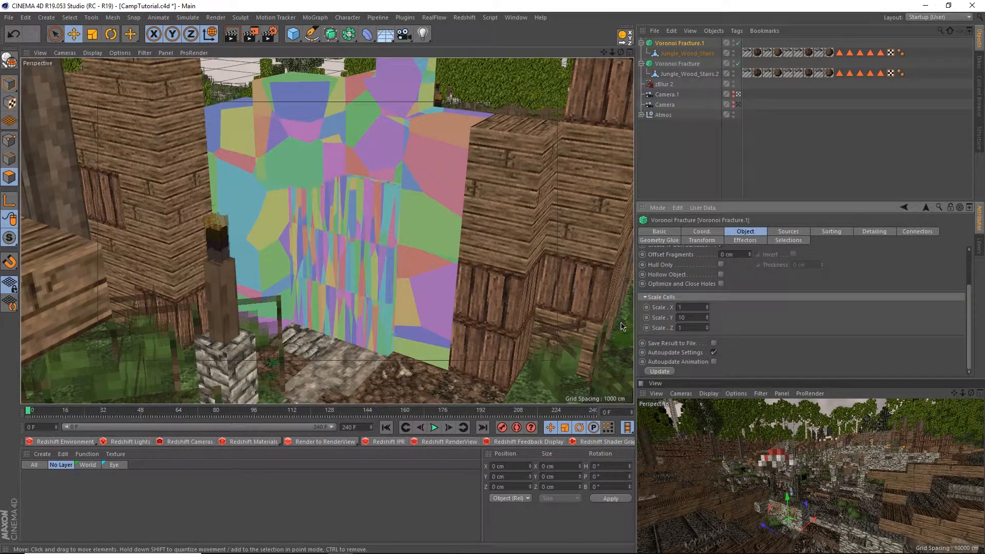
{"action": "scroll", "coordinate": [317, 267], "scroll_direction": "down", "scroll_amount": 2}
{"action": "middle_click_drag", "start_coordinate": [329, 279], "coordinate": [344, 226], "text": "alt"}
{"action": "left_click_drag", "start_coordinate": [345, 225], "coordinate": [138, 266], "text": "alt"}
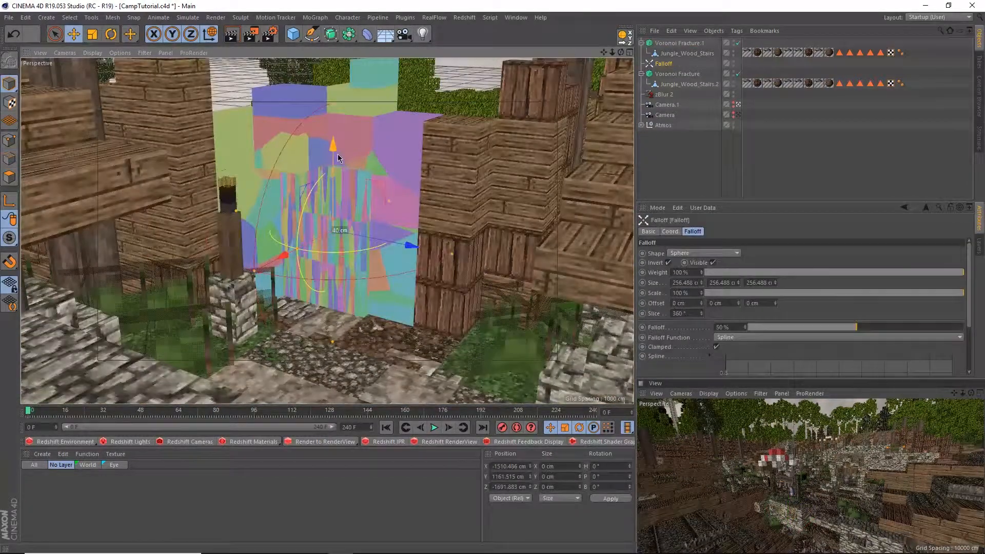
Step: Create fixed connectors for both Voronoi Fracture objects and give the two fractures Rigid Body tags
{"action": "left_click_drag", "start_coordinate": [345, 202], "coordinate": [411, 261], "text": "alt"}
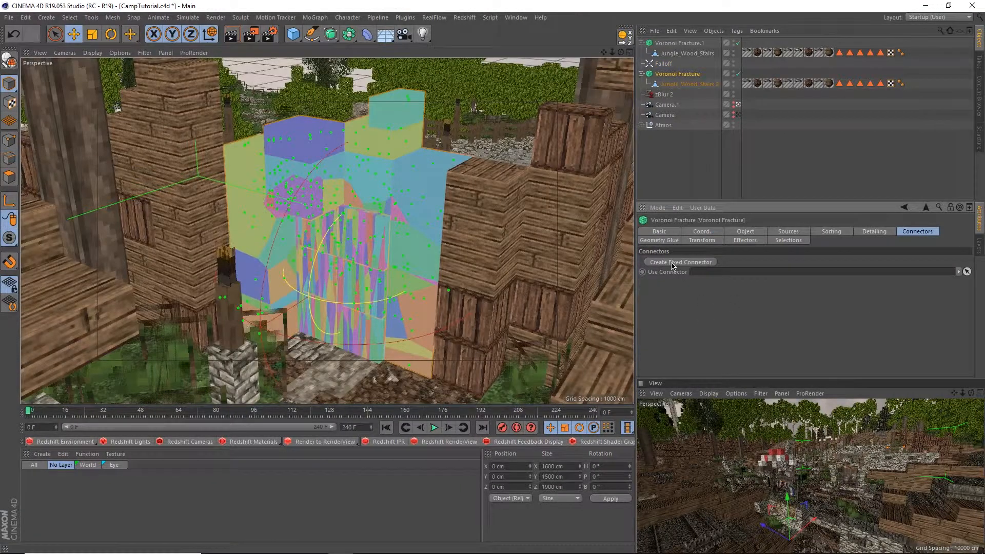
{"action": "left_click", "coordinate": [667, 43]}
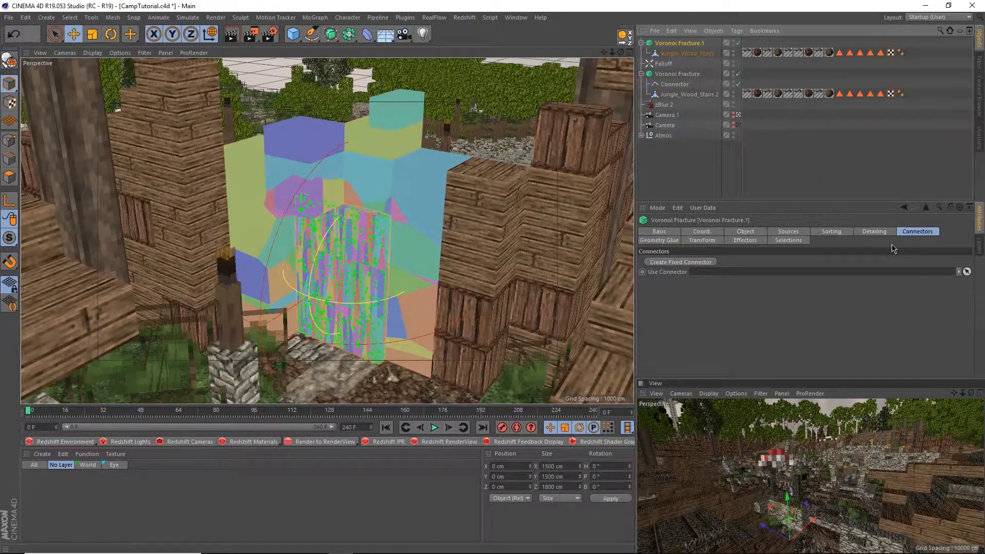
{"action": "left_click", "coordinate": [698, 263]}
{"action": "scroll", "coordinate": [331, 324], "scroll_direction": "up", "scroll_amount": 10}
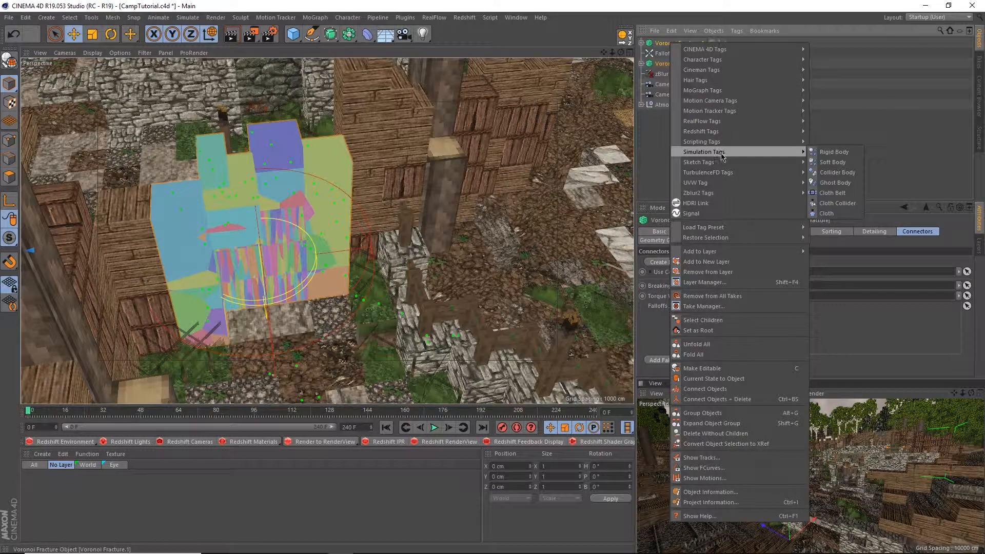
{"action": "left_click", "coordinate": [832, 151]}
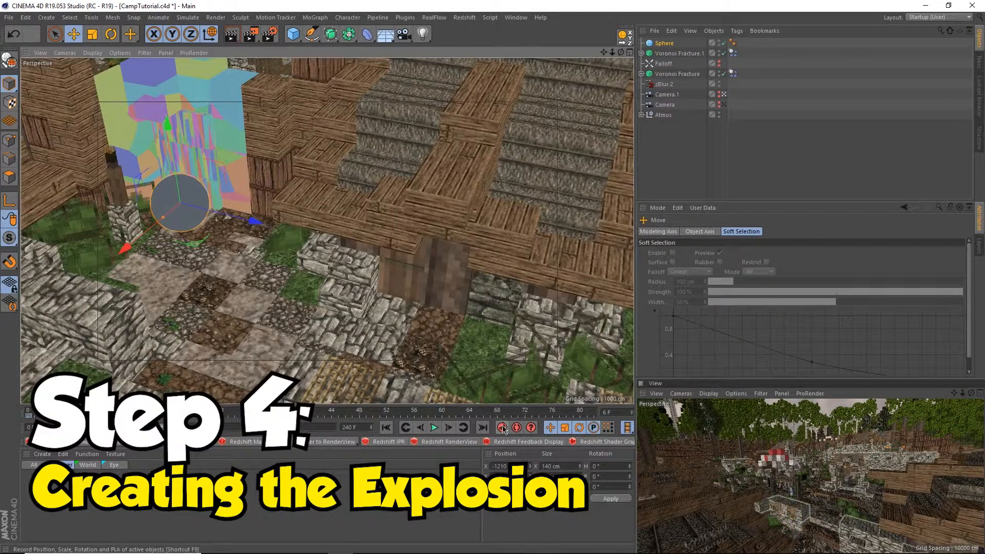
Step: Add a Collider Body tag to the Sphere in front of the gate
{"action": "left_click_drag", "start_coordinate": [233, 285], "coordinate": [91, 314], "text": "alt"}
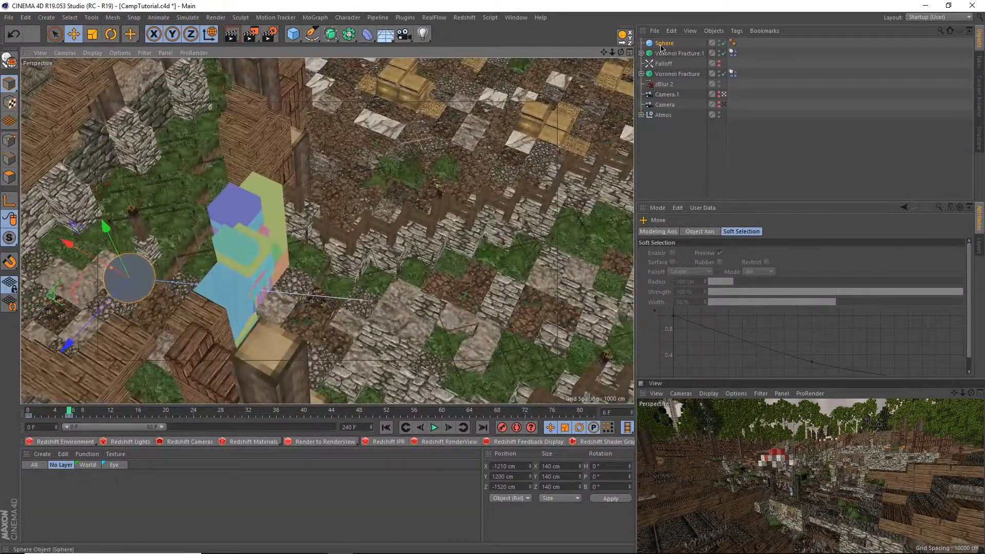
{"action": "right_click", "coordinate": [663, 45]}
{"action": "mouse_move", "coordinate": [770, 155]}
{"action": "left_click", "coordinate": [823, 172]}
{"action": "left_click", "coordinate": [823, 167]}
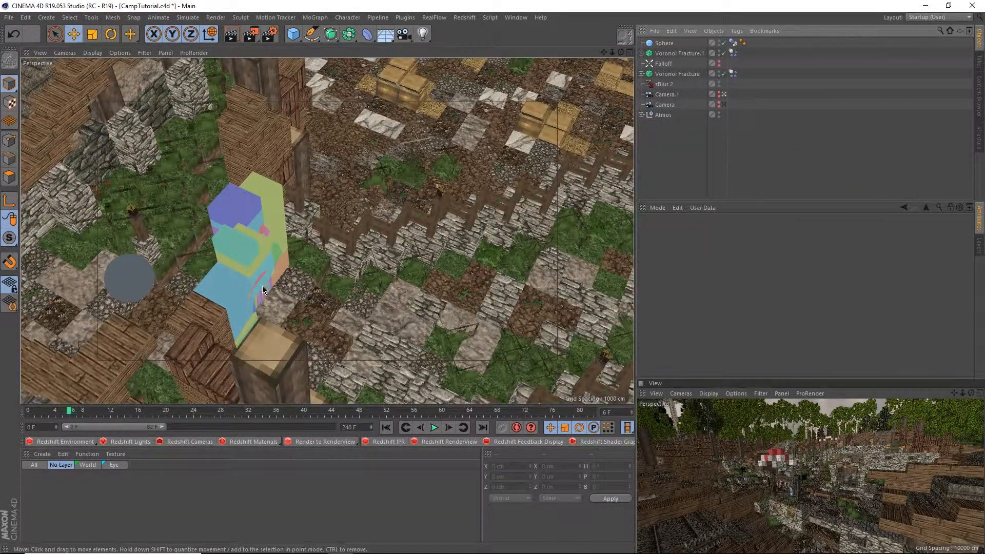
Step: Play the simulation to check how the sphere breaks through the fractured gate
{"action": "middle_click_drag", "start_coordinate": [263, 285], "coordinate": [284, 286], "text": "alt"}
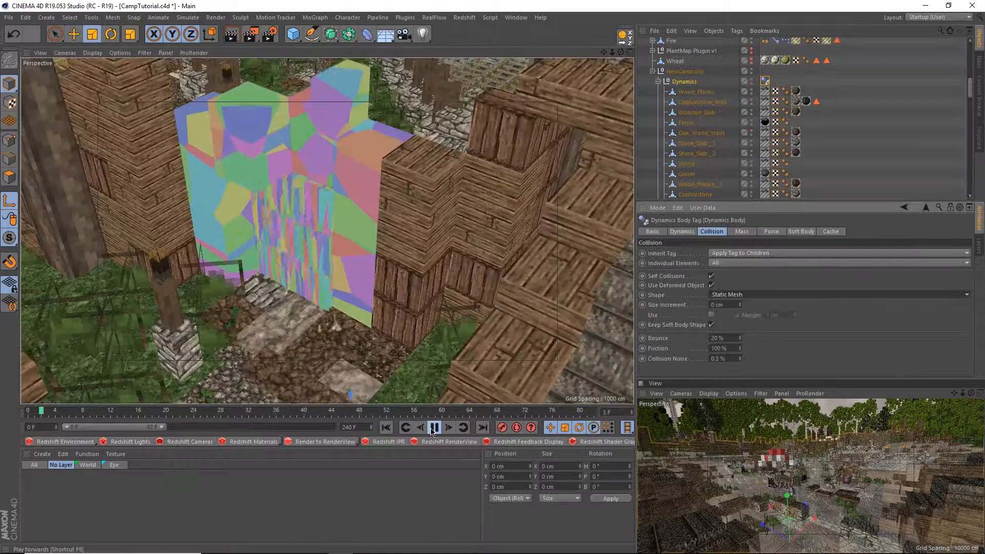
{"action": "left_click", "coordinate": [434, 427]}
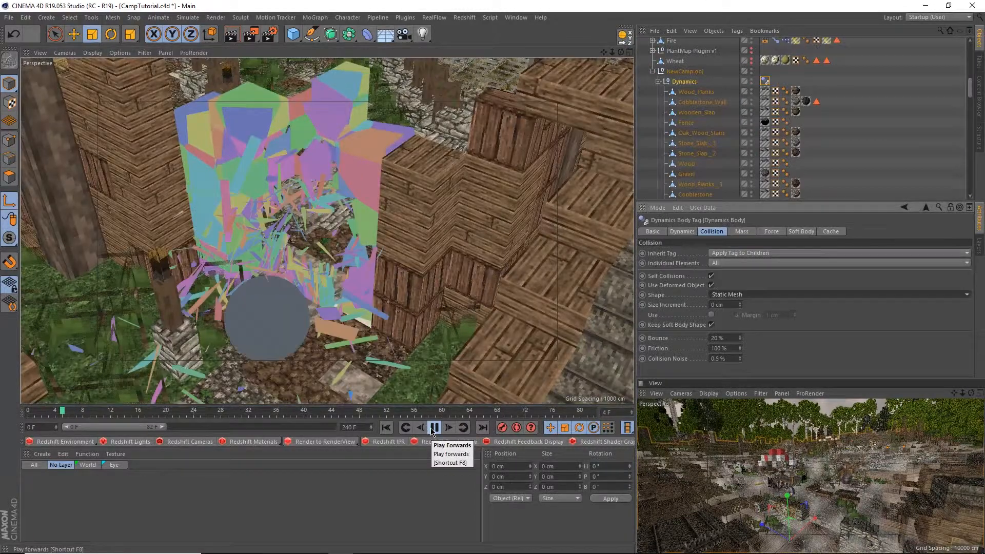